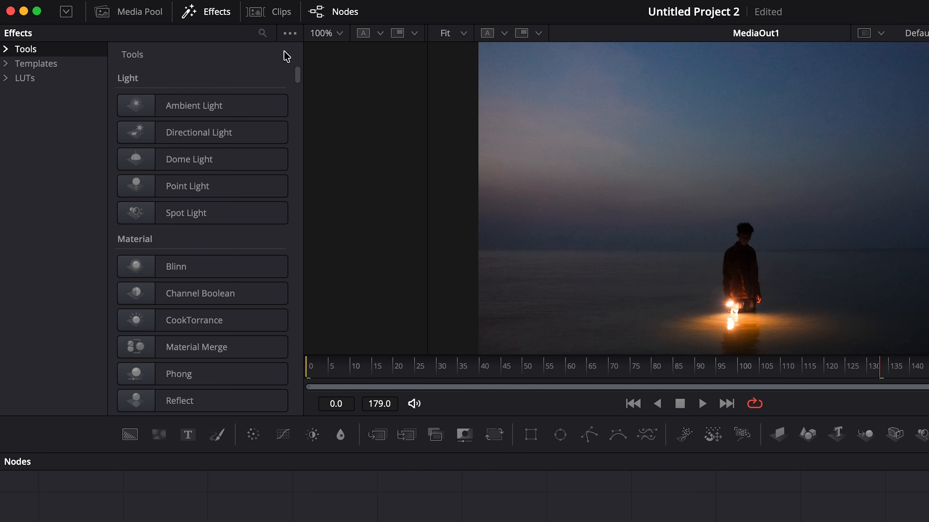
# Find the Magic Mask effect and insert it on the connection between MediaIn1 and MediaOut1
pyautogui.click(176, 39)
pyautogui.write('magic mask')
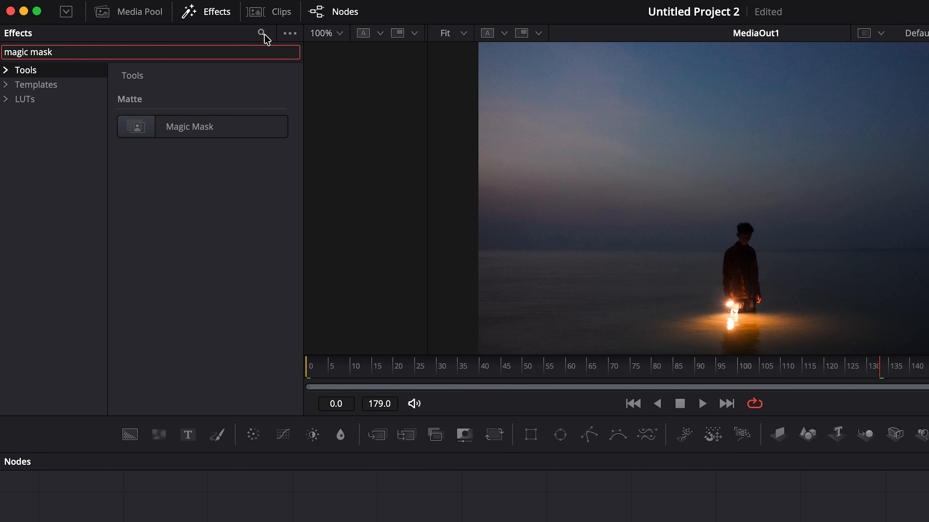
pyautogui.moveTo(240, 125); pyautogui.dragTo(327, 521)
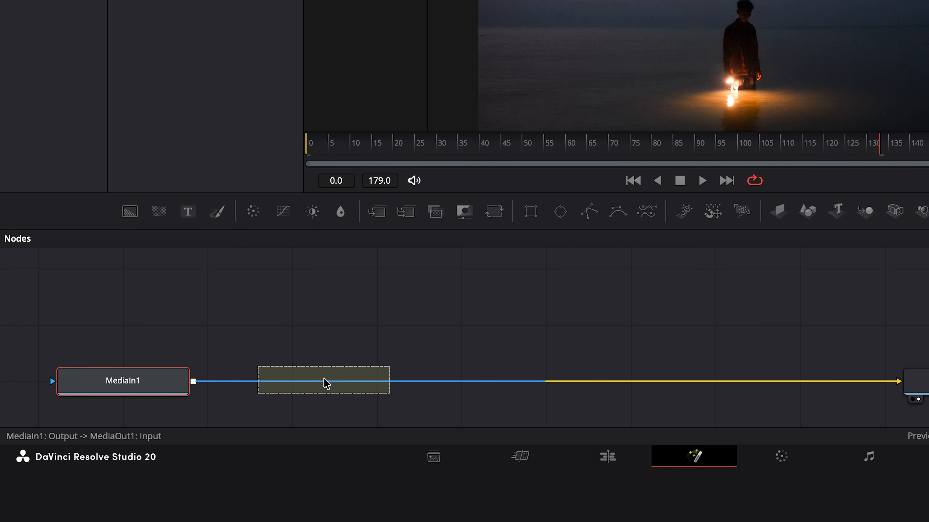
pyautogui.moveTo(326, 384); pyautogui.dragTo(326, 383)
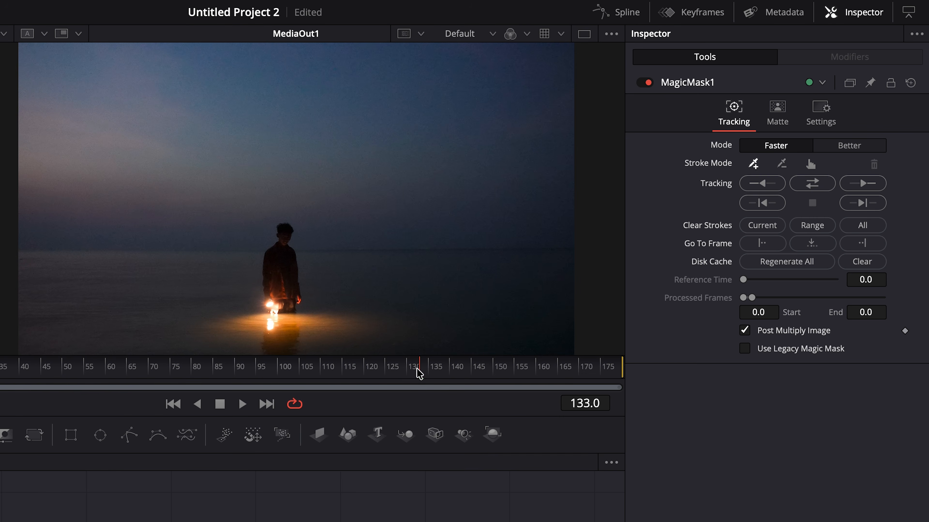
# Go to frame 0 and set the Magic Mask mode to Better
pyautogui.moveTo(874, 150); pyautogui.dragTo(402, 147)
pyautogui.moveTo(2, 367); pyautogui.dragTo(0, 367)
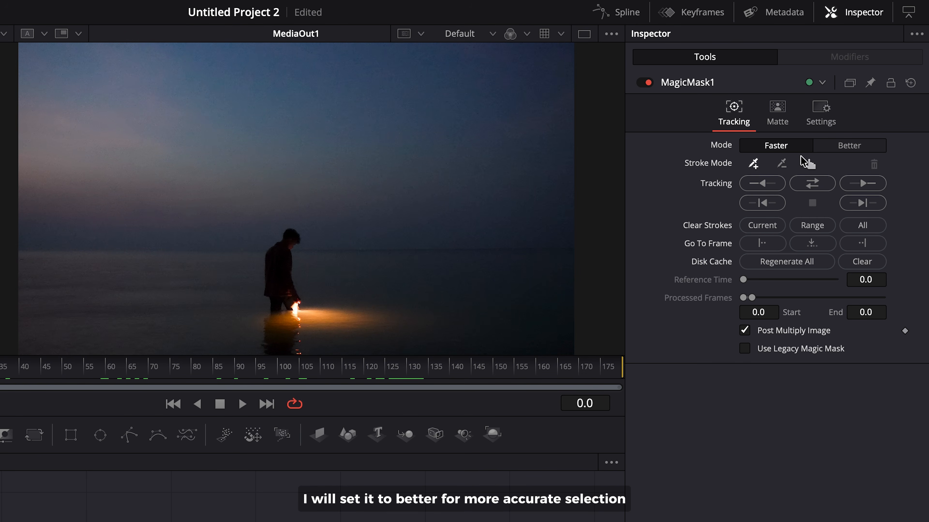
pyautogui.click(820, 147)
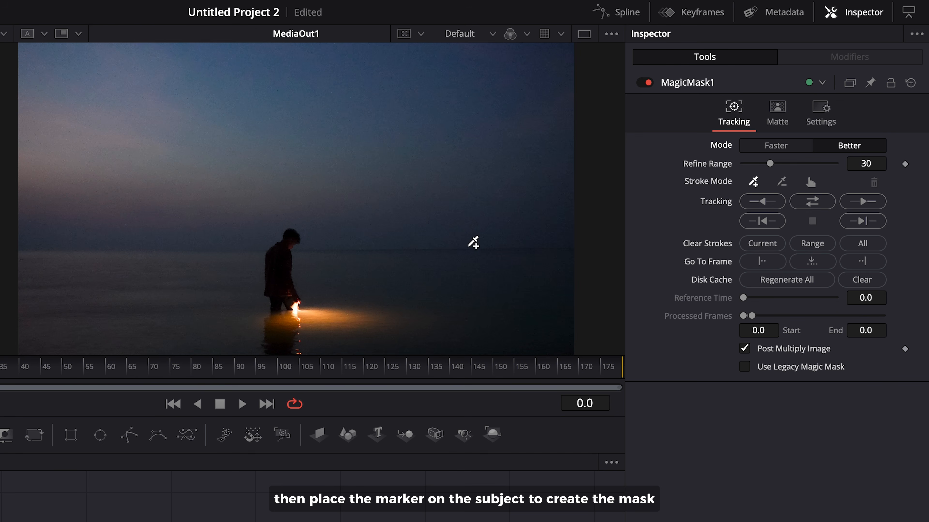
# Mark the man's head, torso, legs and burning hand as the mask subject, and track the mask in both directions
pyautogui.click(290, 237)
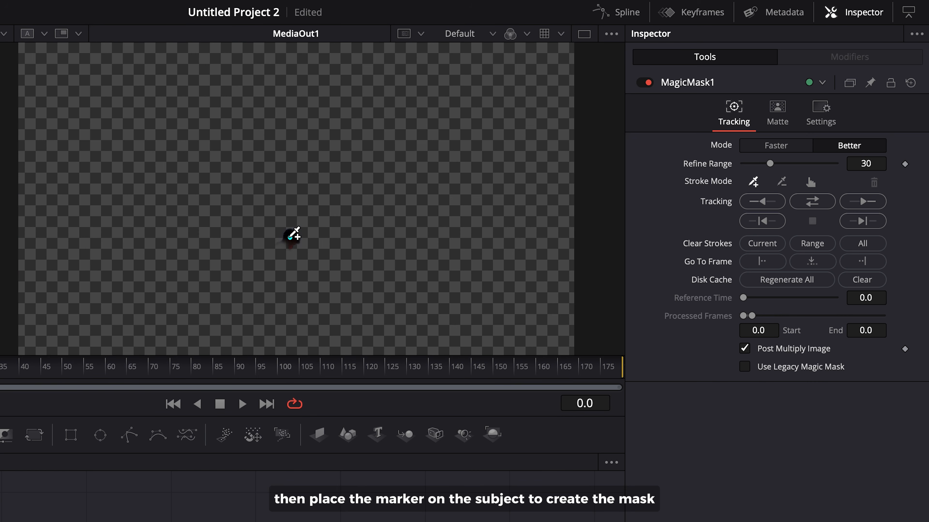
pyautogui.click(279, 274)
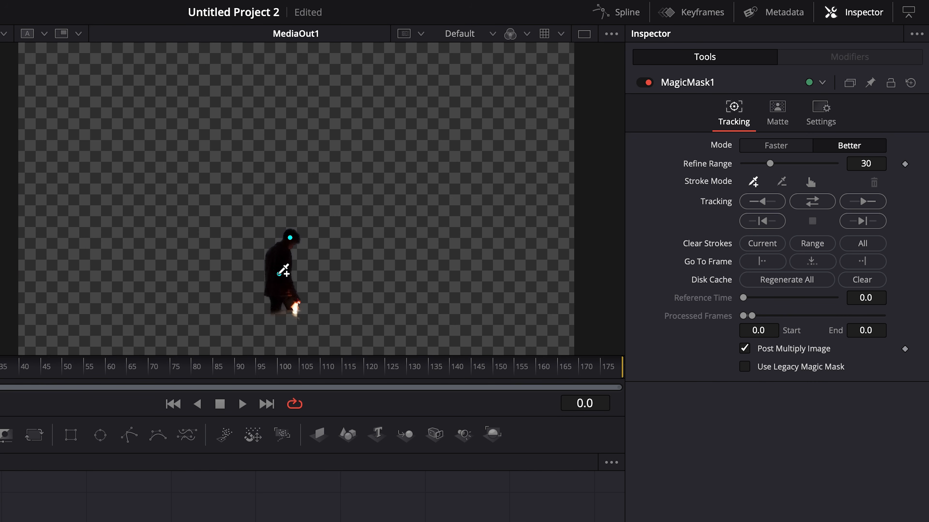
pyautogui.click(275, 317)
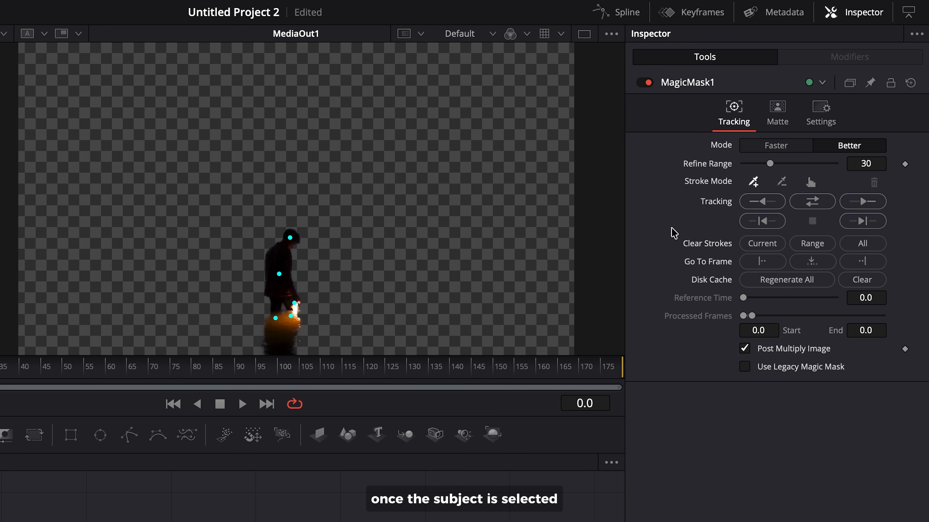
pyautogui.click(804, 202)
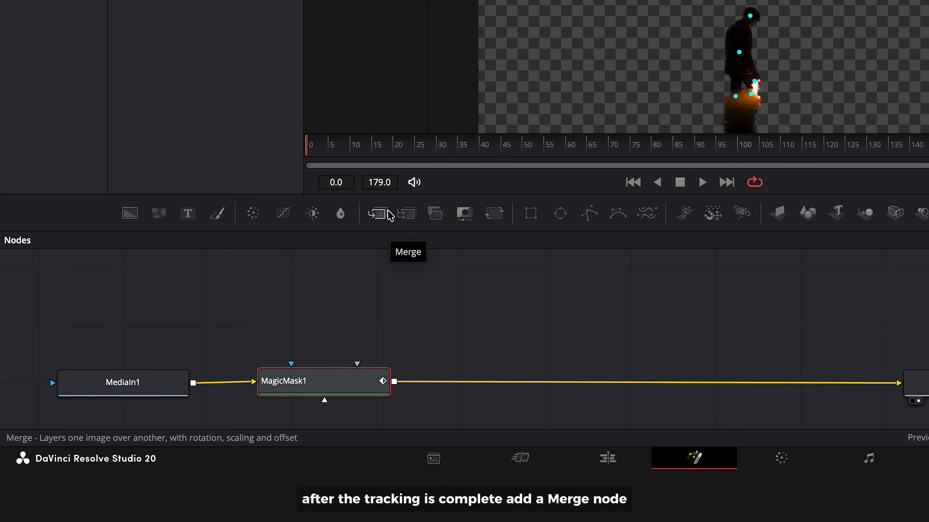
# Insert a Merge node after MagicMask1 and set its Operator to In
pyautogui.moveTo(382, 214); pyautogui.dragTo(558, 383)
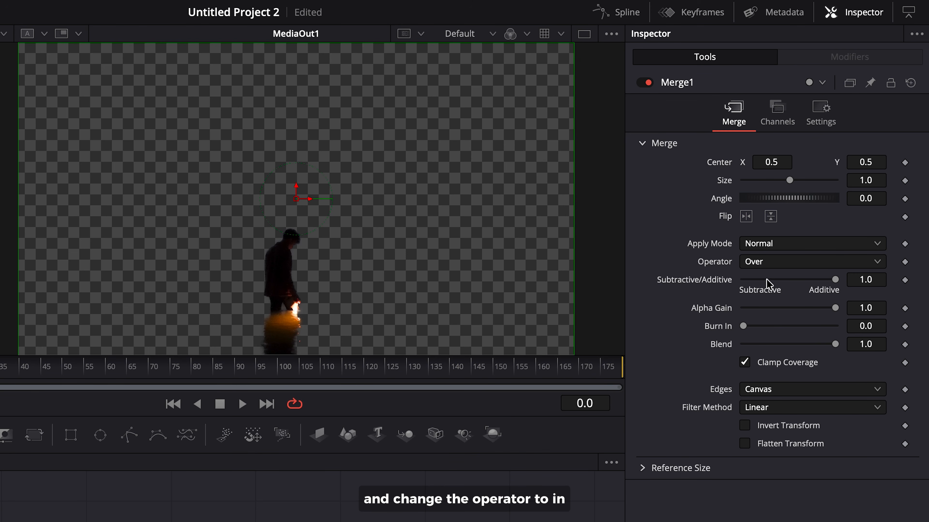
pyautogui.click(779, 269)
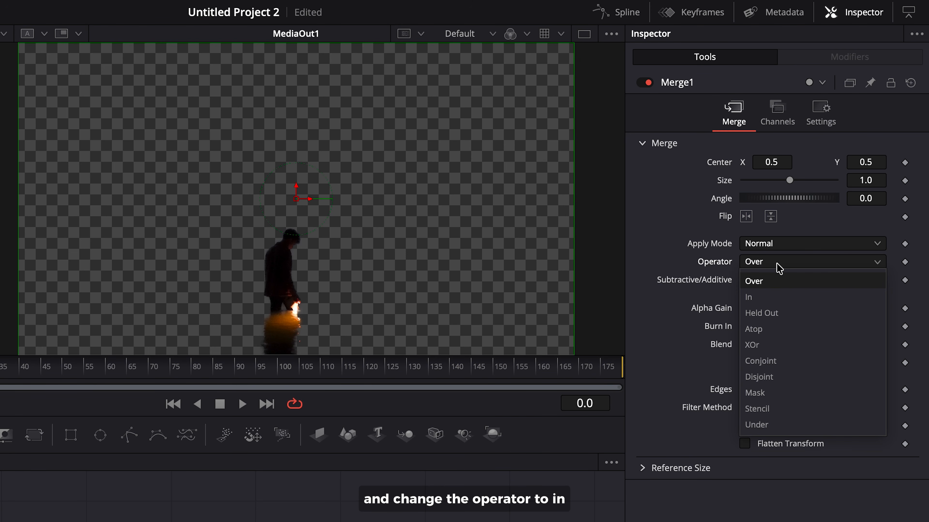
pyautogui.click(775, 296)
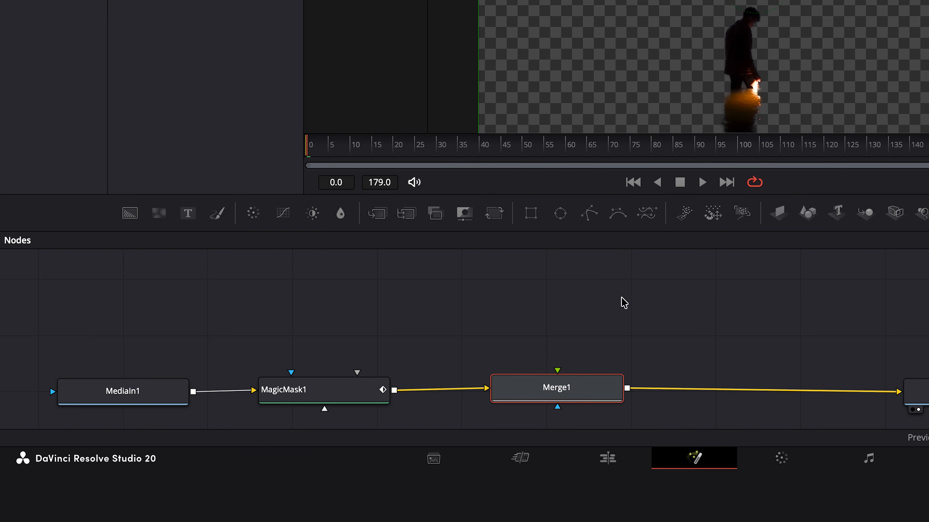
# Add a Background node feeding Merge1's foreground input and give it a bright light-orange color
pyautogui.moveTo(230, 249); pyautogui.dragTo(555, 307)
pyautogui.moveTo(625, 307); pyautogui.dragTo(590, 384)
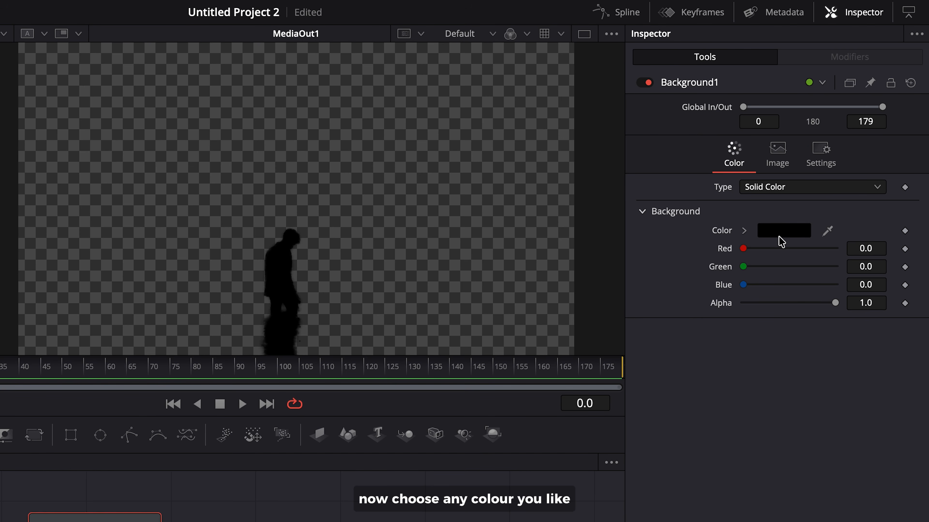
pyautogui.click(782, 231)
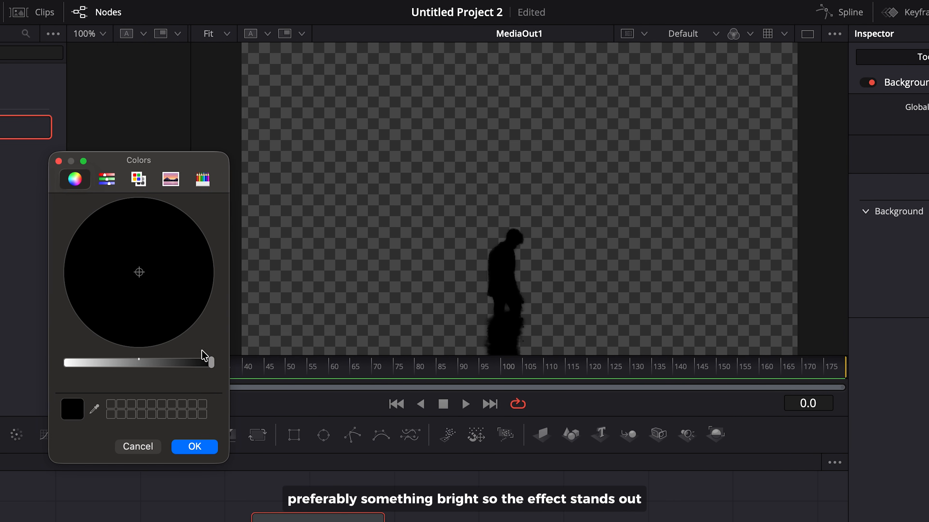
pyautogui.moveTo(252, 363); pyautogui.dragTo(104, 378)
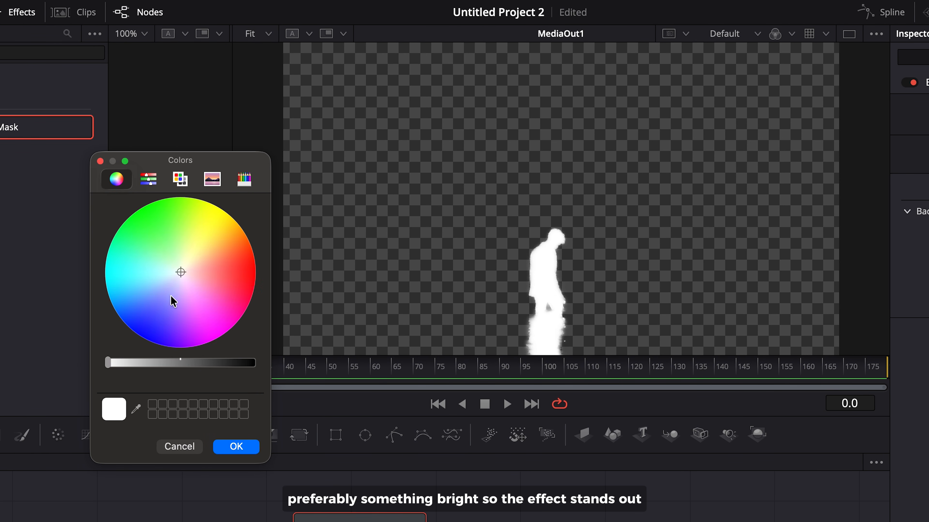
pyautogui.moveTo(181, 272); pyautogui.dragTo(205, 254)
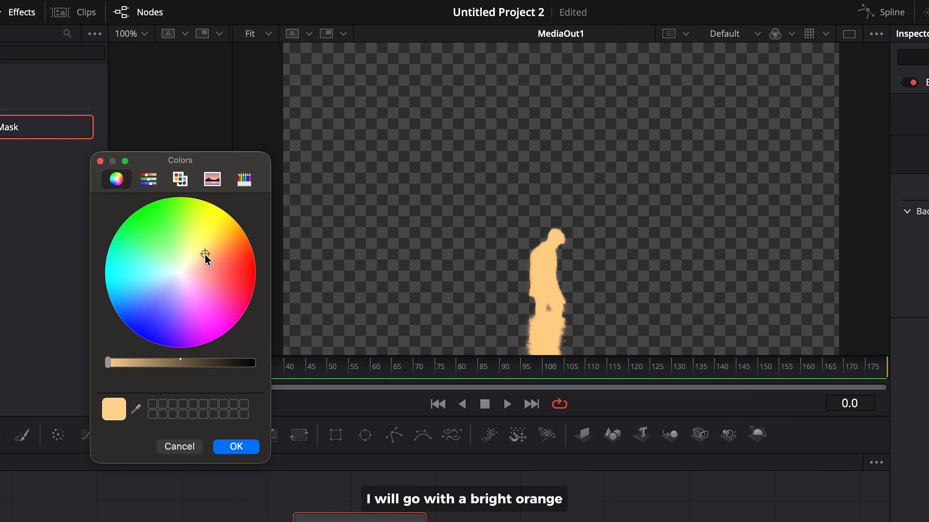
pyautogui.click(231, 447)
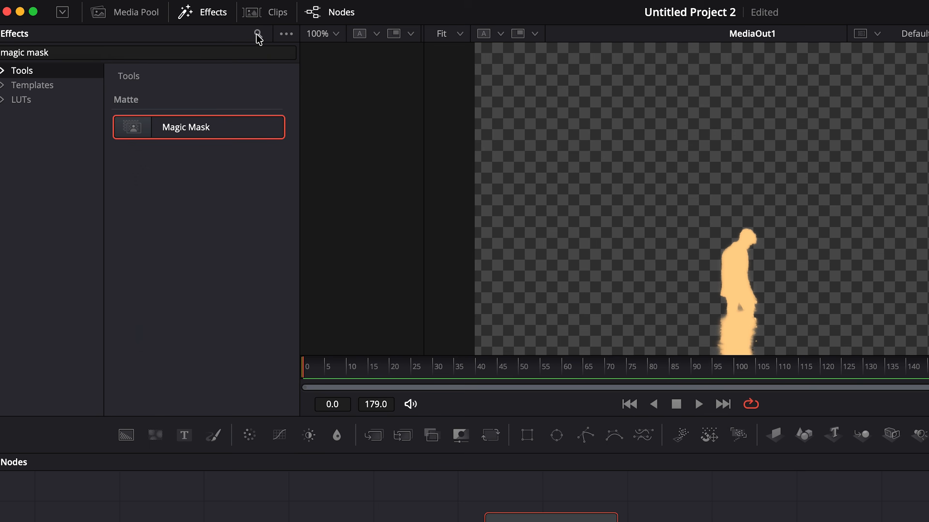
# Insert a Grain node between Background1 and Merge1, with Power set to 13 and an increased Grain Size
pyautogui.click(258, 34)
pyautogui.click(258, 34)
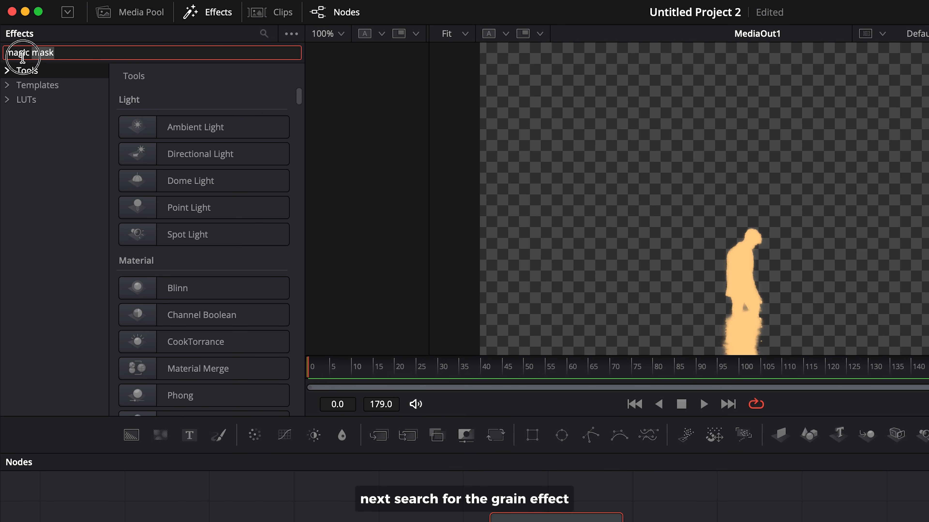
pyautogui.write('grain')
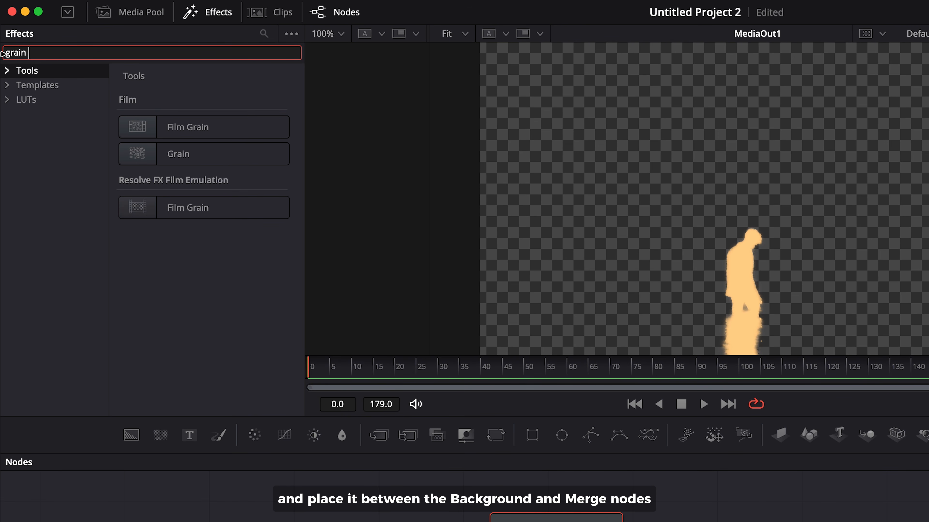
pyautogui.moveTo(145, 153); pyautogui.dragTo(560, 359)
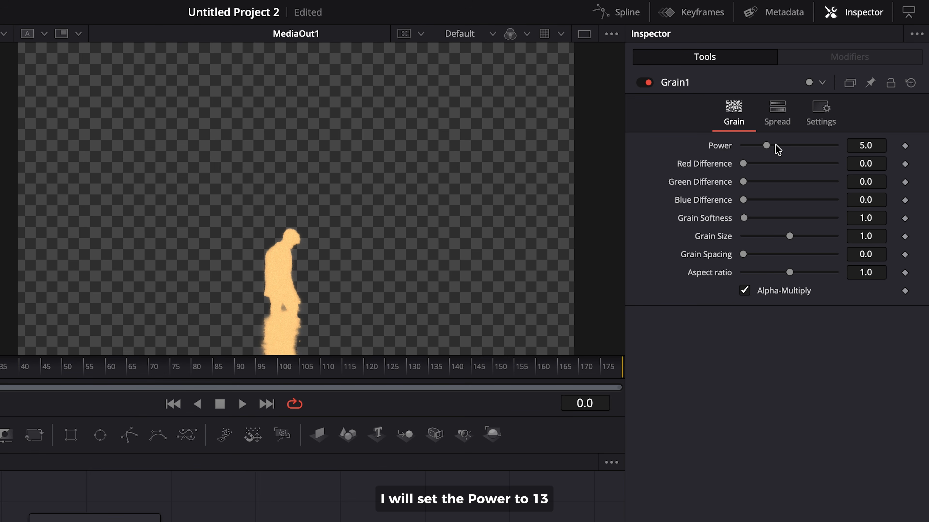
pyautogui.moveTo(775, 145); pyautogui.dragTo(800, 145)
pyautogui.moveTo(795, 238); pyautogui.dragTo(813, 238)
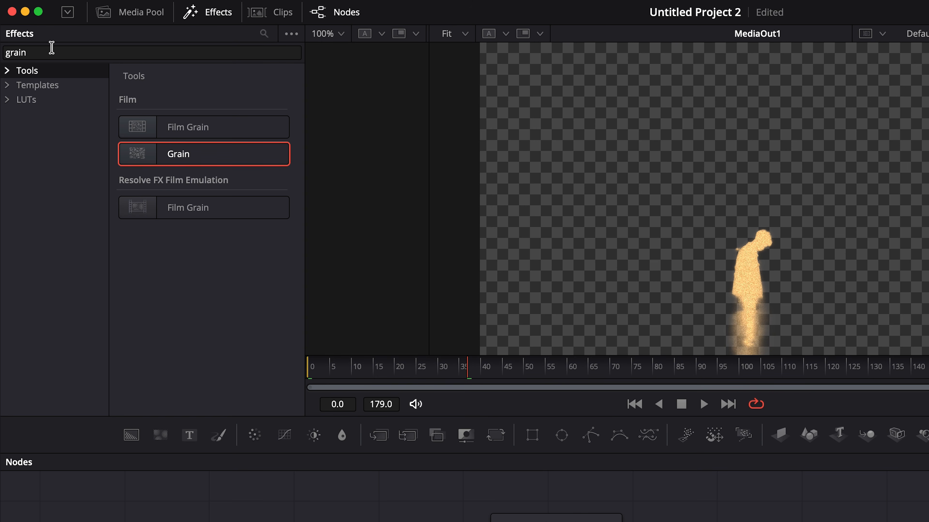
# Insert a Glow node between Merge1 and MediaOut1, with Glow Size 35.4 and Glow 0.606
pyautogui.doubleClick(52, 47)
pyautogui.write('glow')
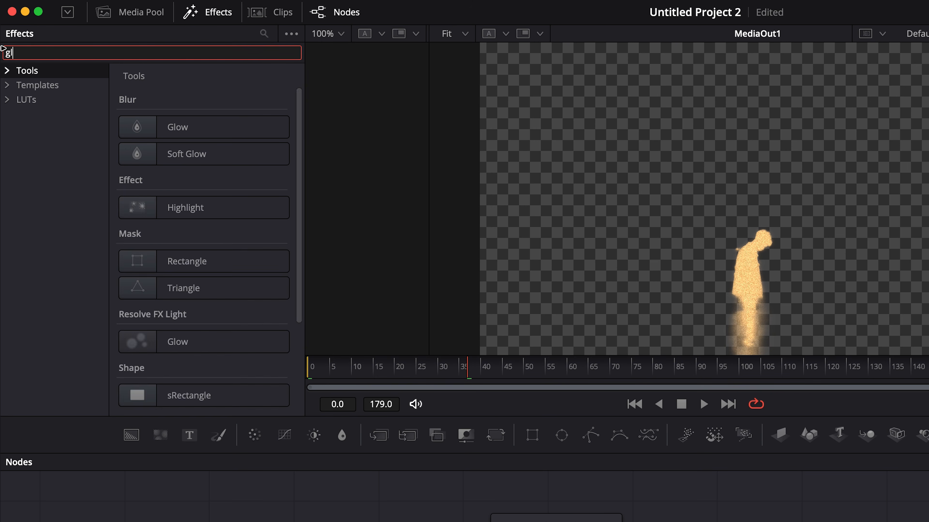
pyautogui.moveTo(160, 129); pyautogui.dragTo(740, 521)
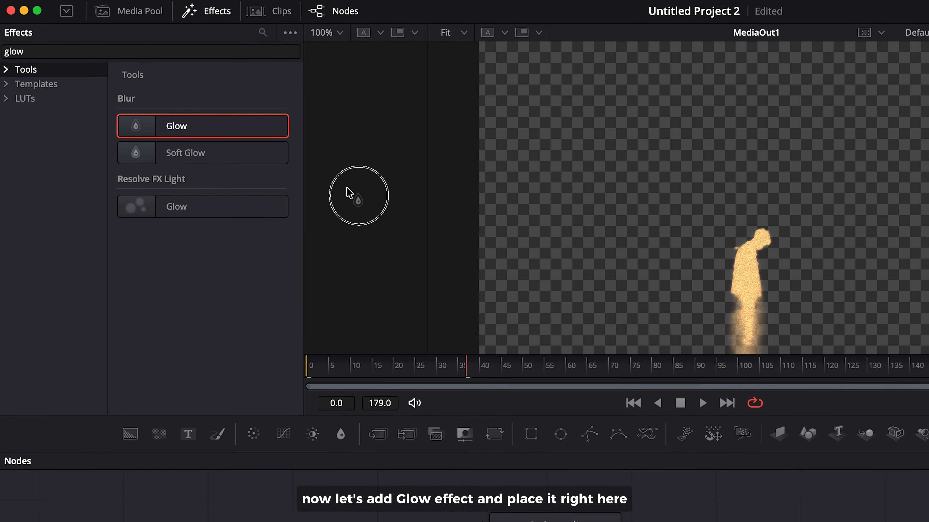
pyautogui.moveTo(533, 404); pyautogui.dragTo(547, 422)
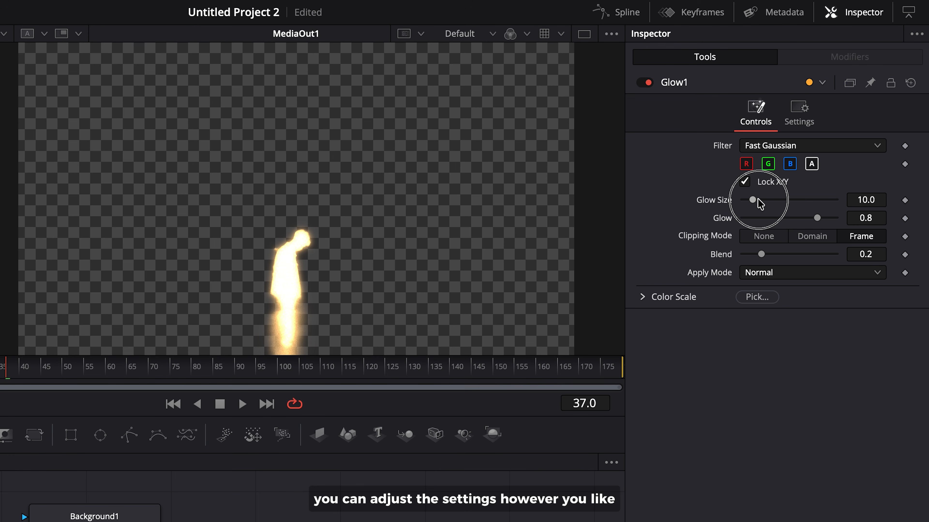
pyautogui.moveTo(758, 201); pyautogui.dragTo(771, 201)
pyautogui.moveTo(815, 222); pyautogui.dragTo(768, 200)
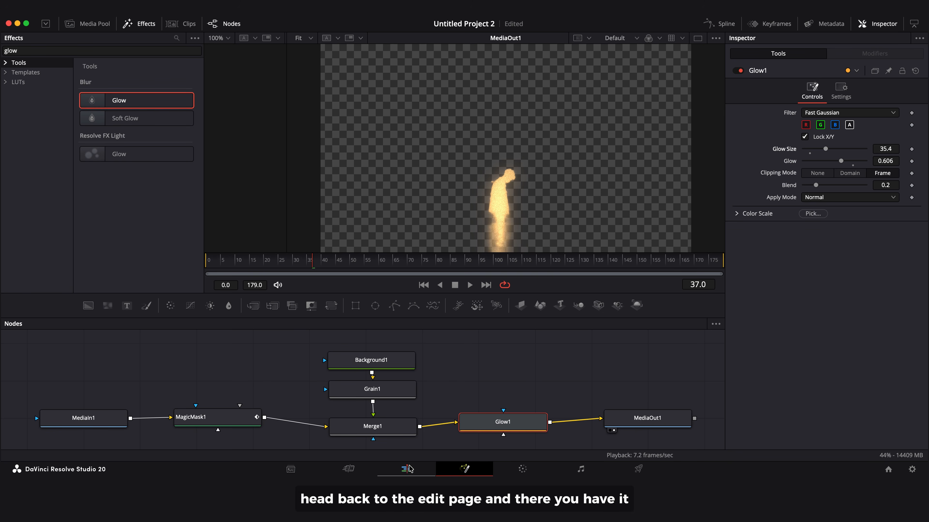
# Return to the Edit page and play the timeline from its start to review the glowing silhouette
pyautogui.click(407, 469)
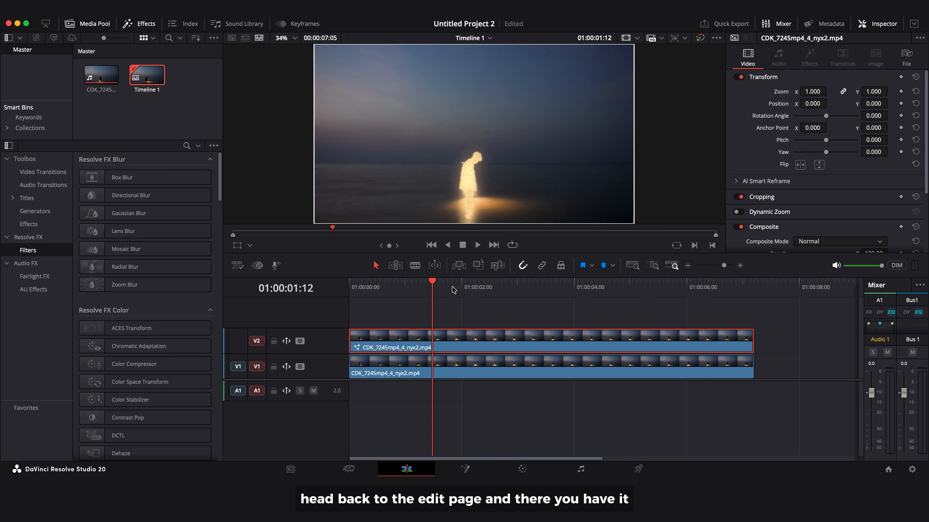
pyautogui.moveTo(438, 282); pyautogui.dragTo(350, 282)
pyautogui.press('space')
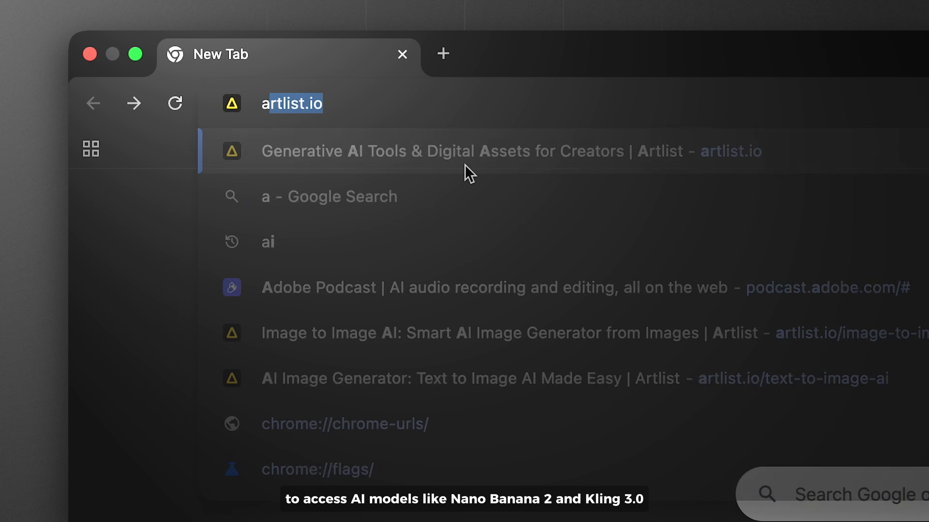
# Switch to Chrome, open the AI Toolkit on artlist.io and choose image generation
pyautogui.write('rtlist.io')
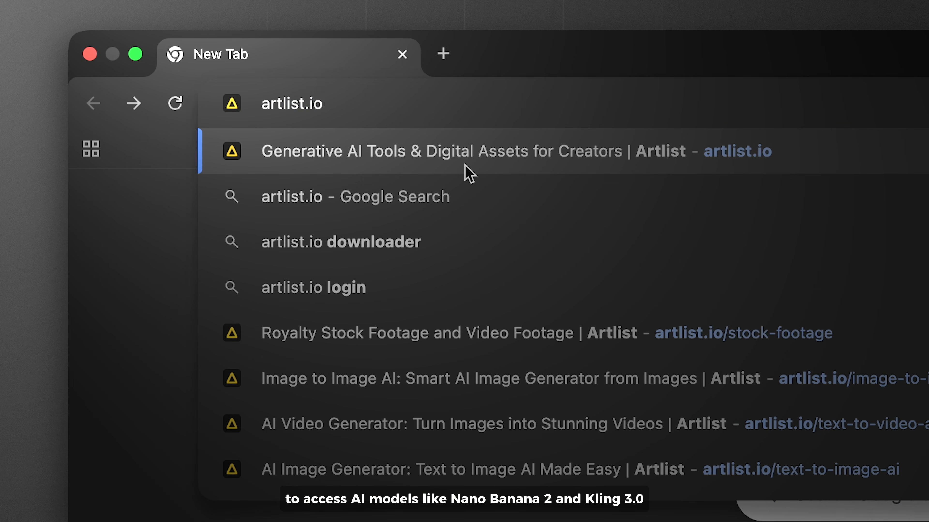
pyautogui.press('Return')
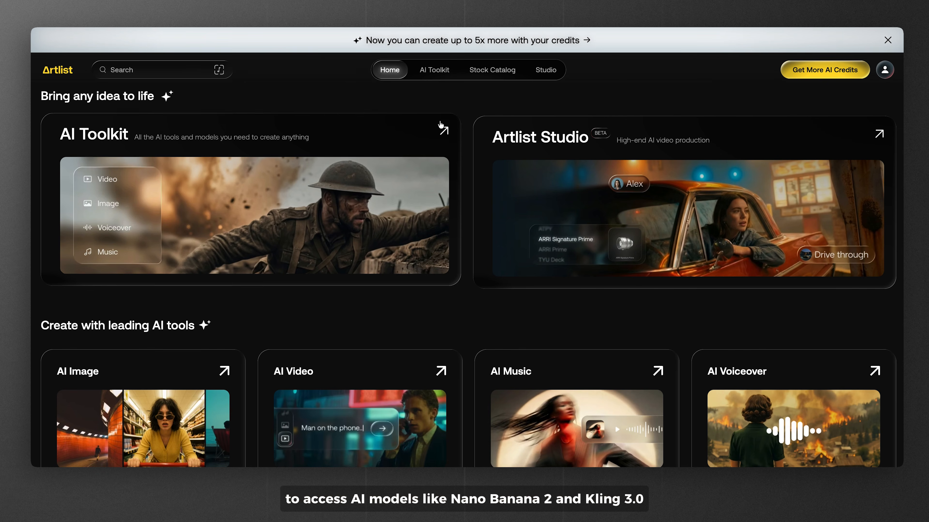
pyautogui.click(435, 72)
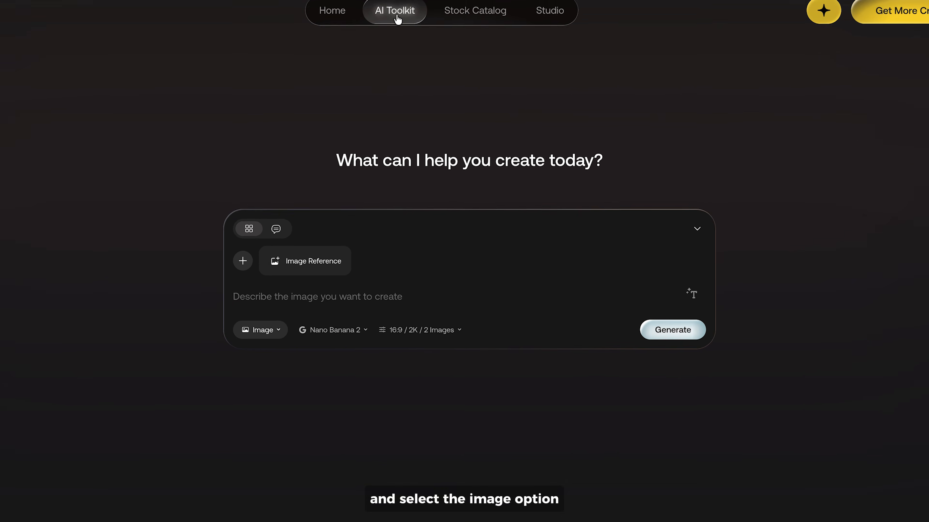
pyautogui.click(268, 330)
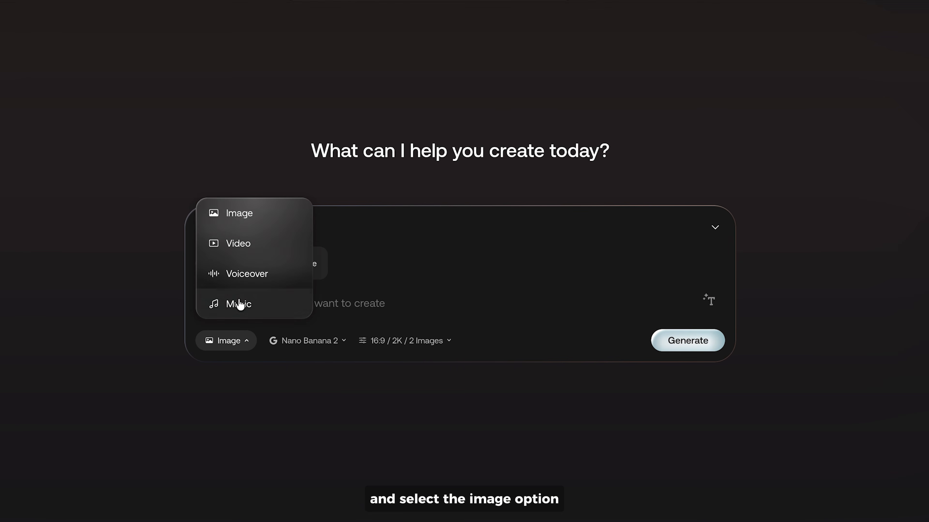
pyautogui.click(241, 217)
# Upload Image 2.png from the Surreal Davinci folder as the first image reference
pyautogui.click(256, 263)
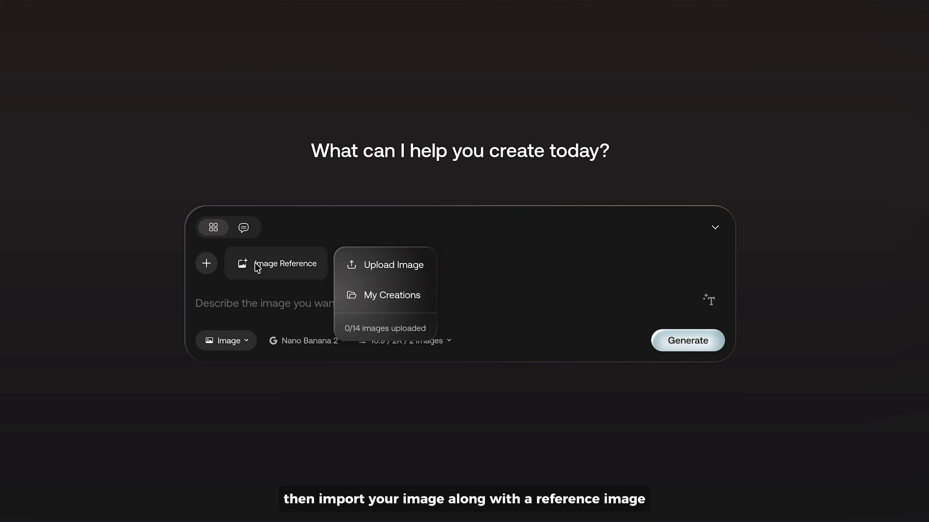
pyautogui.click(415, 270)
pyautogui.click(308, 106)
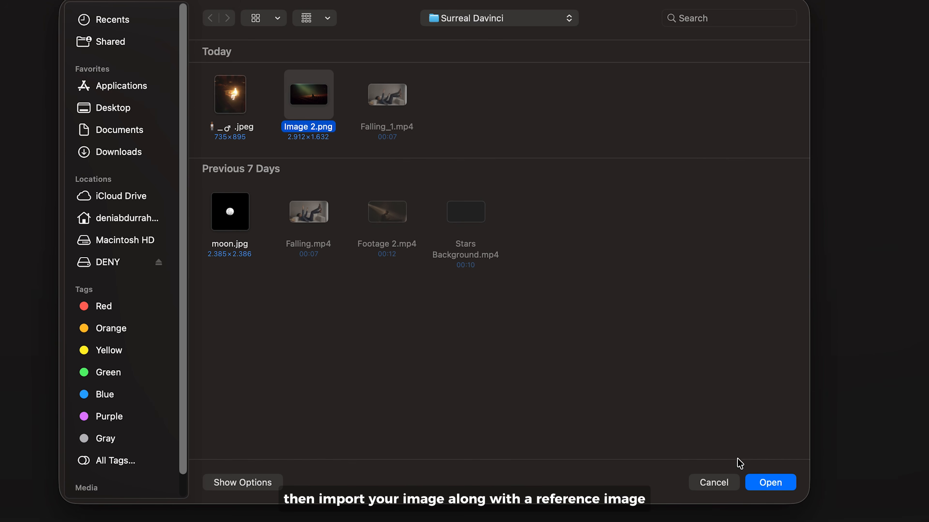
pyautogui.click(763, 481)
# Add the 735×895 .jpeg with the glowing fire from the same folder as a second image reference
pyautogui.click(216, 265)
pyautogui.click(258, 269)
pyautogui.click(242, 117)
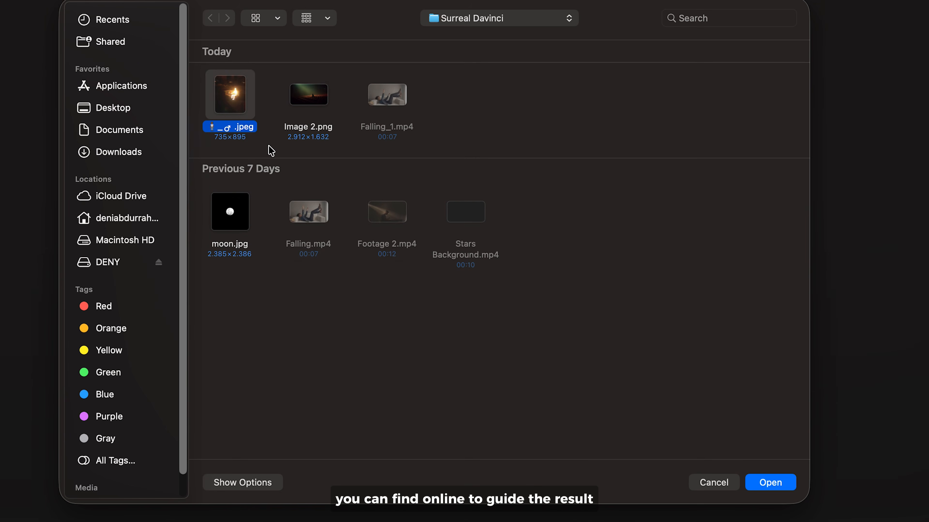
pyautogui.click(771, 483)
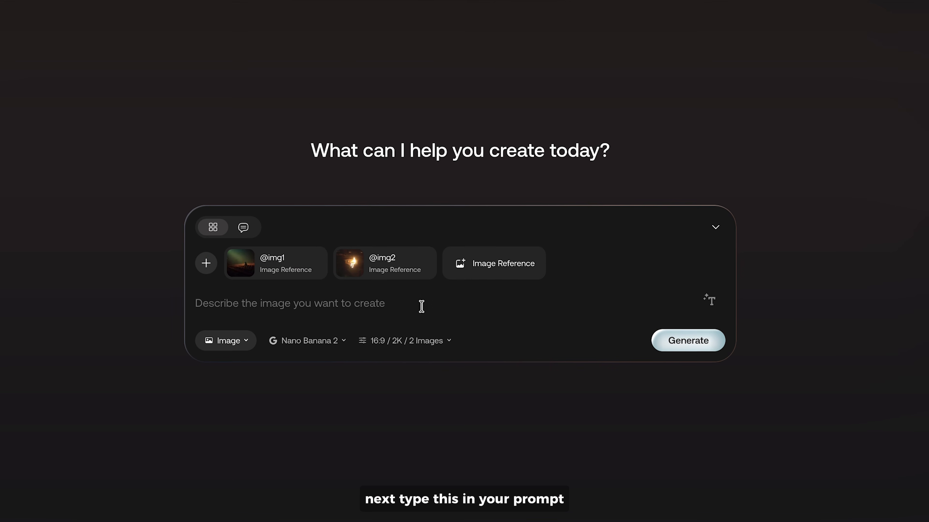
# Prompt for the person as a luminous, glowing figure in Image 2's style and generate two 16:9 2K images with Nano Banana 2
pyautogui.write('Transform the person in the image into a luminous, glowing figure that matches the style of Image 2. Maintain the same environment where the only visible illumination comes from the glowing effect emitted by the person. Soft bloom lighting, ethereal aura, and a surreal vibe.')
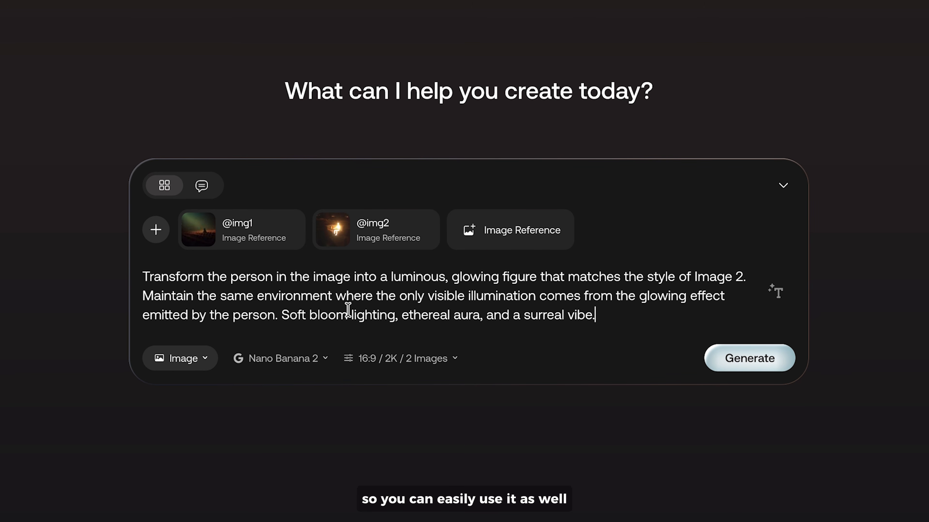
pyautogui.click(309, 359)
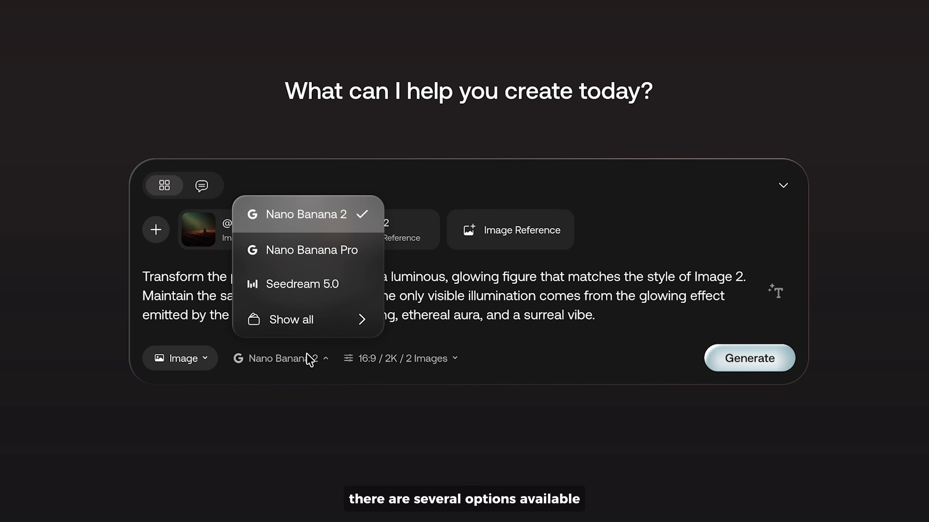
pyautogui.click(328, 230)
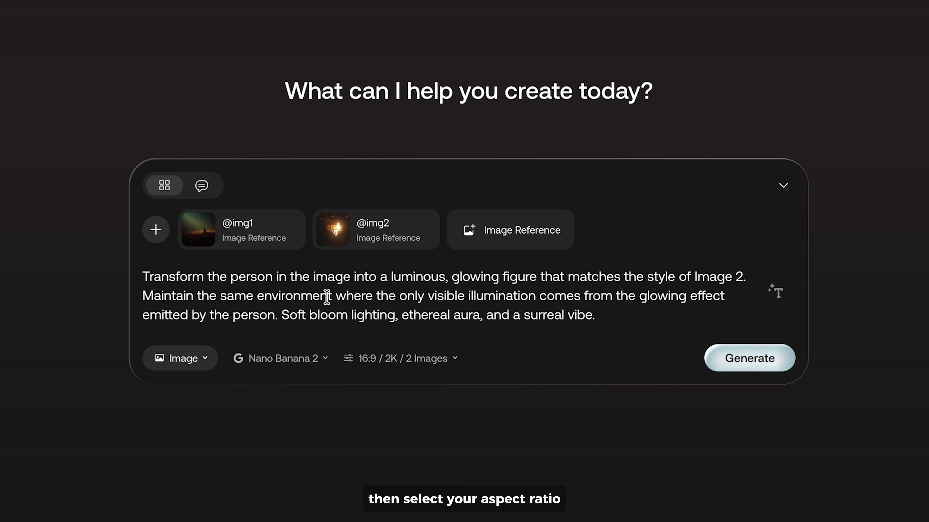
pyautogui.click(390, 361)
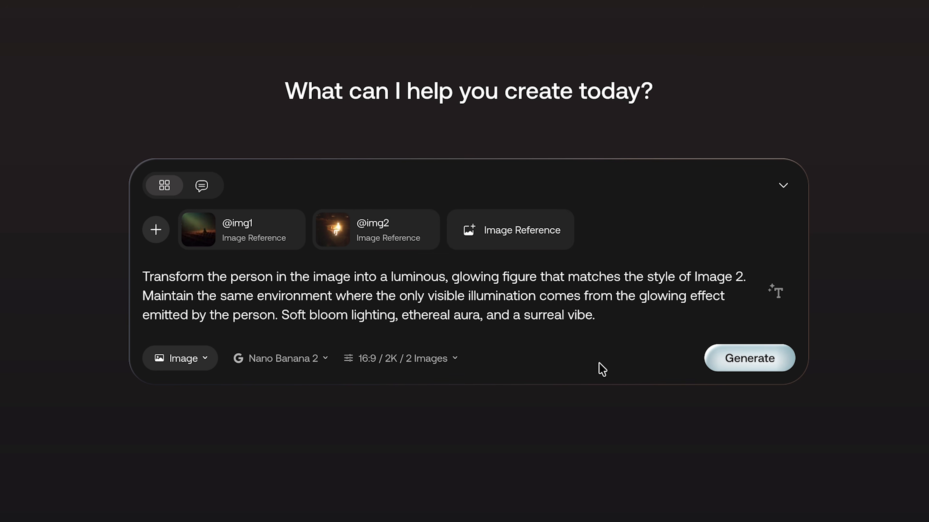
pyautogui.click(730, 364)
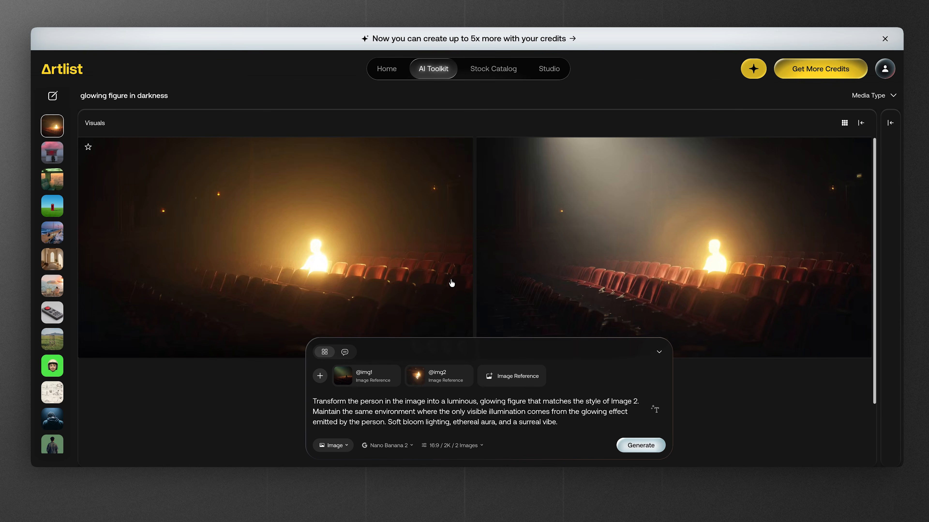
# Use the first generated image as a video start frame and replace the prompt with the handheld cinematic shot walking toward the glowing person
pyautogui.click(446, 277)
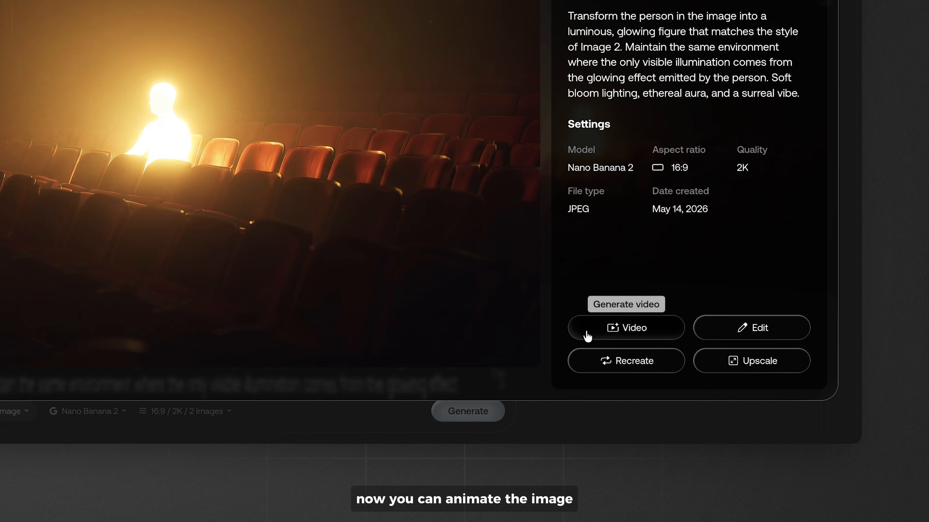
pyautogui.click(644, 355)
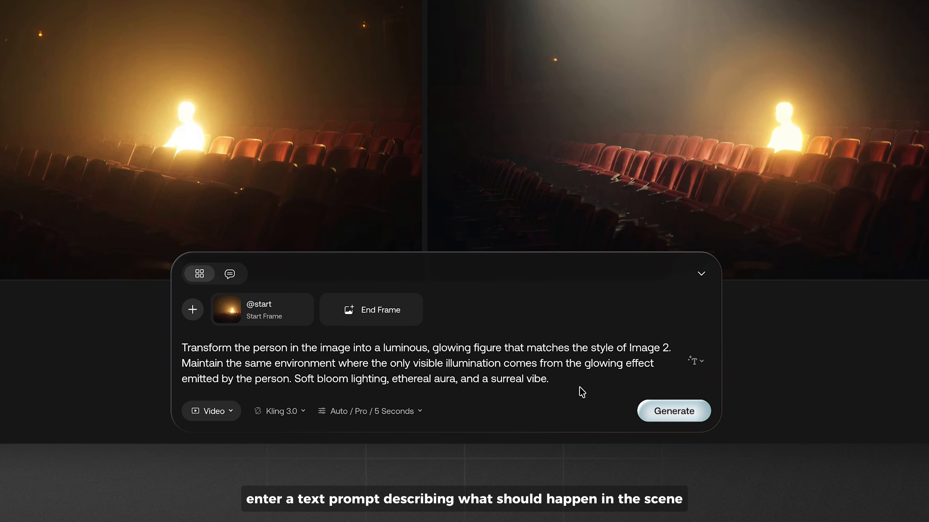
pyautogui.click(325, 373)
pyautogui.moveTo(544, 374); pyautogui.dragTo(215, 338)
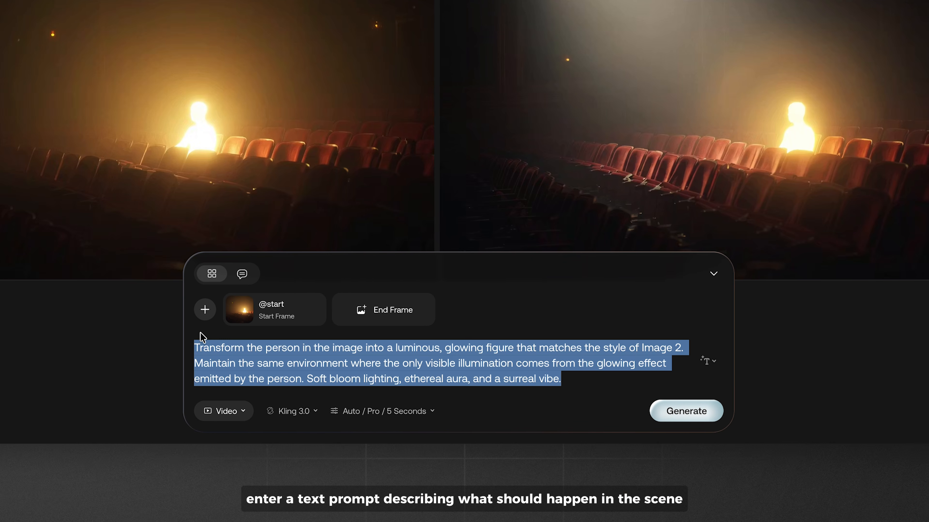
pyautogui.hotkey('ctrl', 'v')
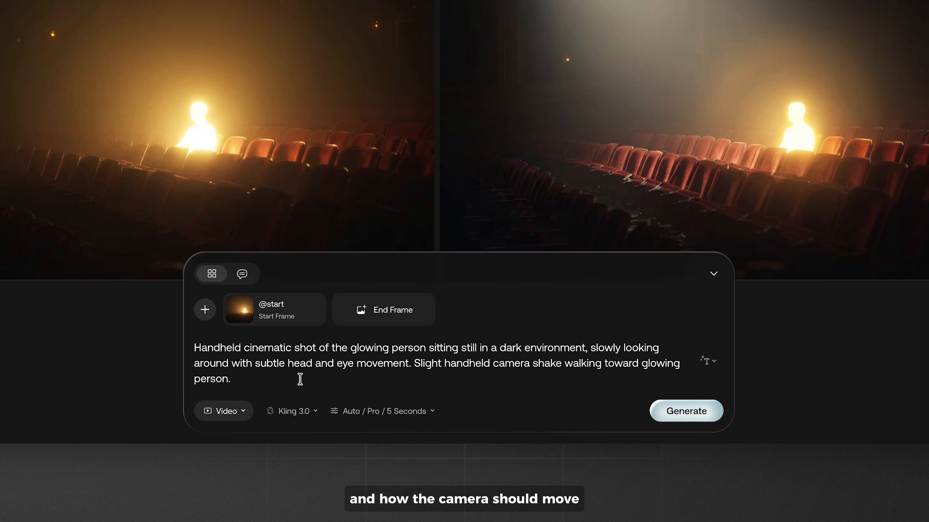
# Generate the video with Kling 3.0 at 6 seconds and 1080p with audio enabled, and open the resulting clip
pyautogui.click(307, 411)
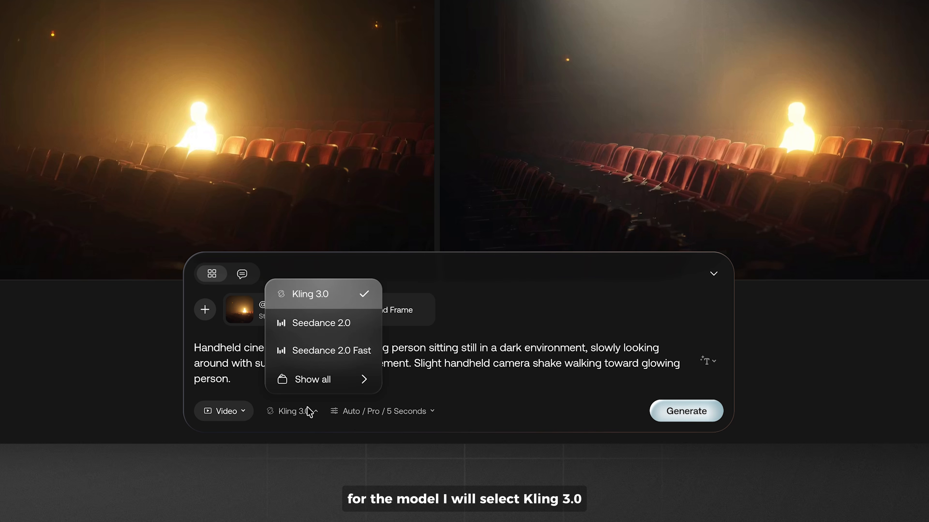
pyautogui.click(336, 304)
pyautogui.click(364, 412)
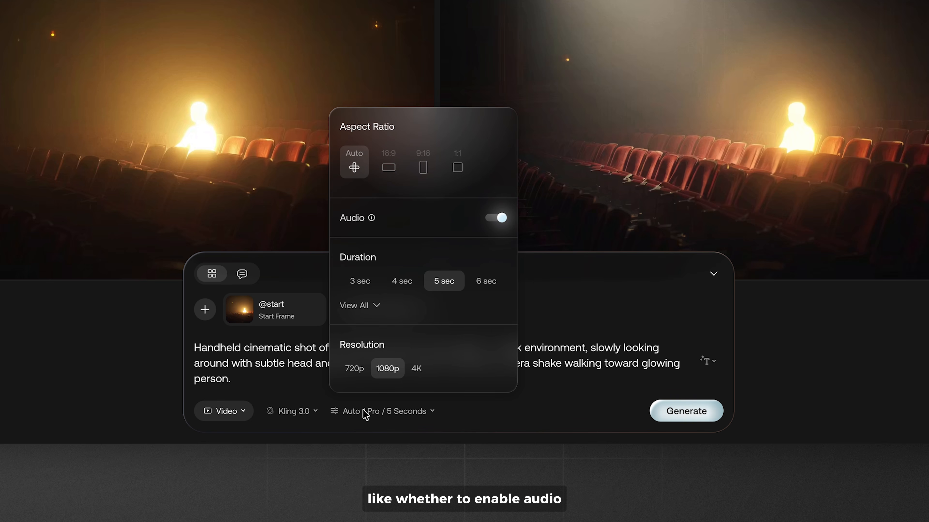
pyautogui.click(481, 292)
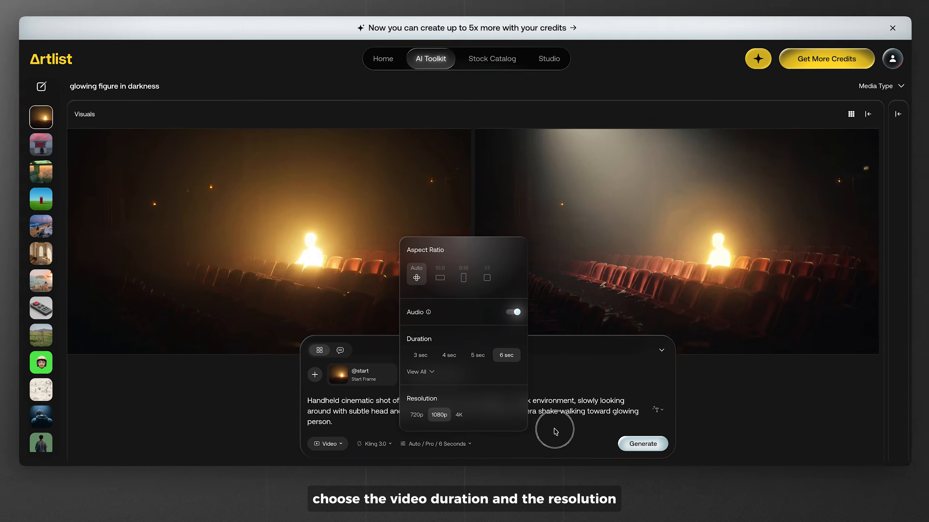
pyautogui.click(559, 393)
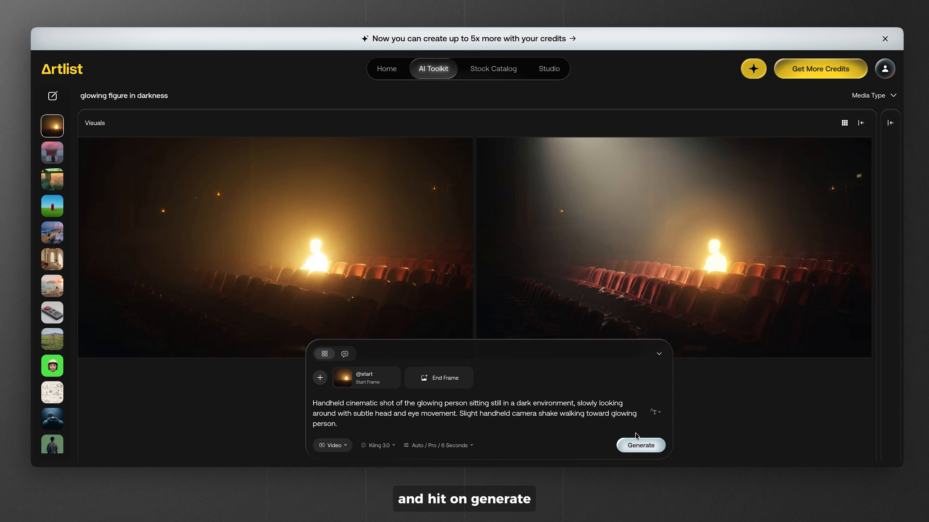
pyautogui.click(640, 445)
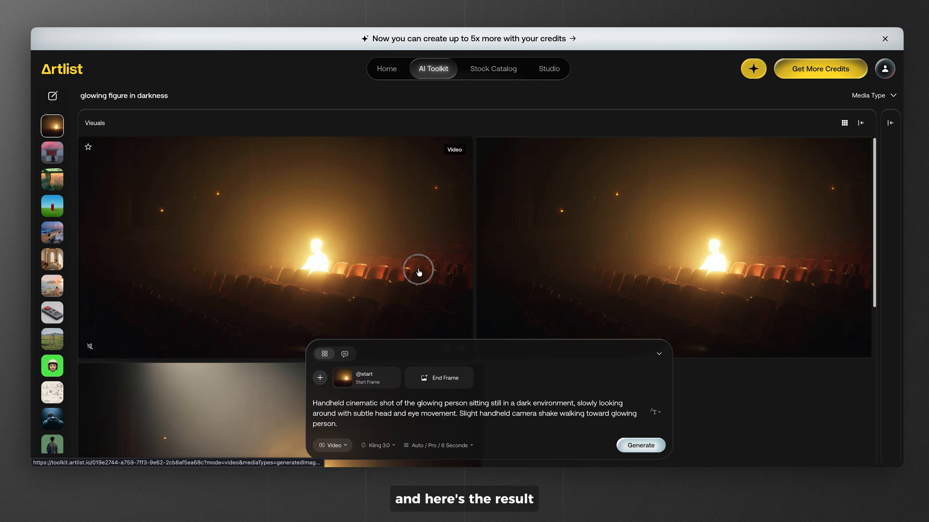
pyautogui.click(418, 269)
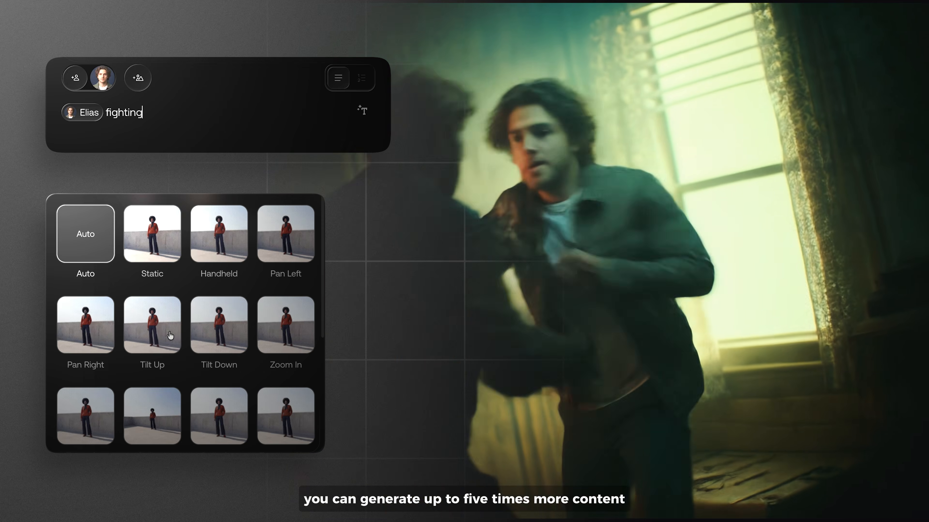
pyautogui.write('with a gu')
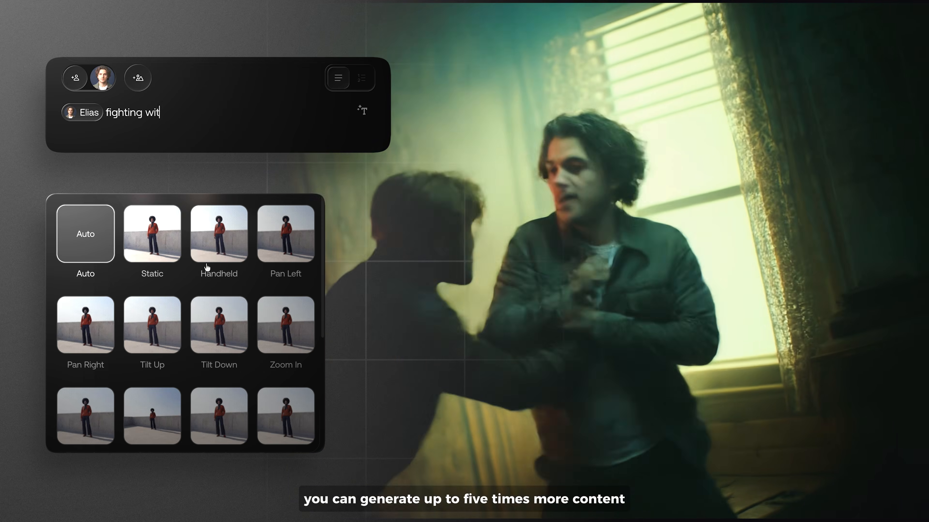
pyautogui.write('y')
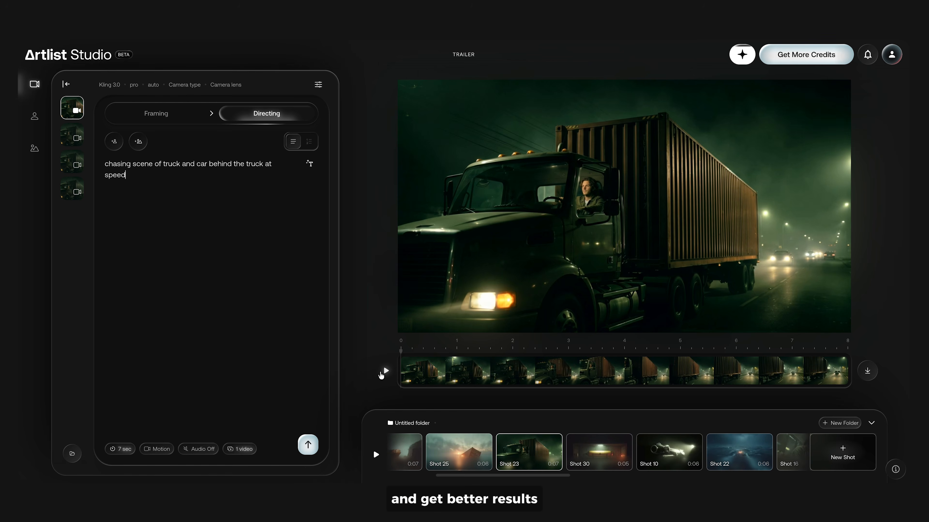
pyautogui.click(384, 371)
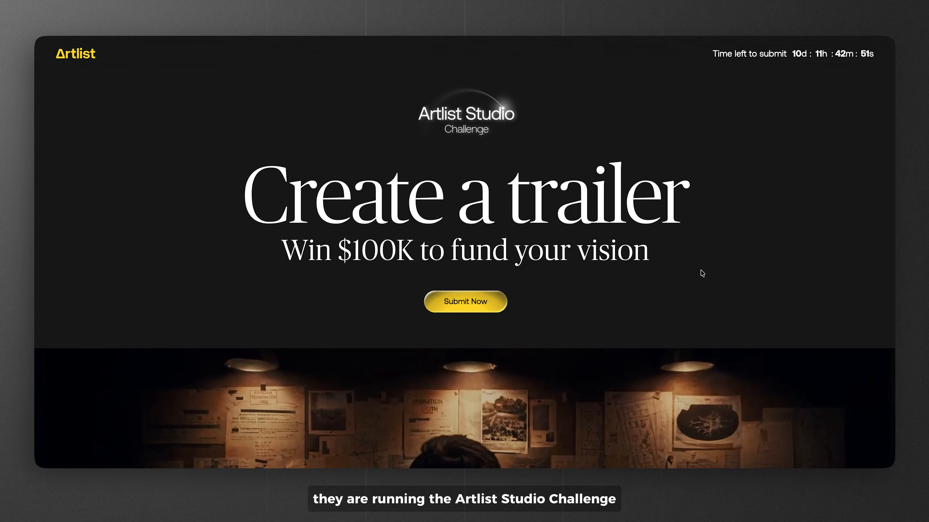
pyautogui.scroll(-5, 701, 269)
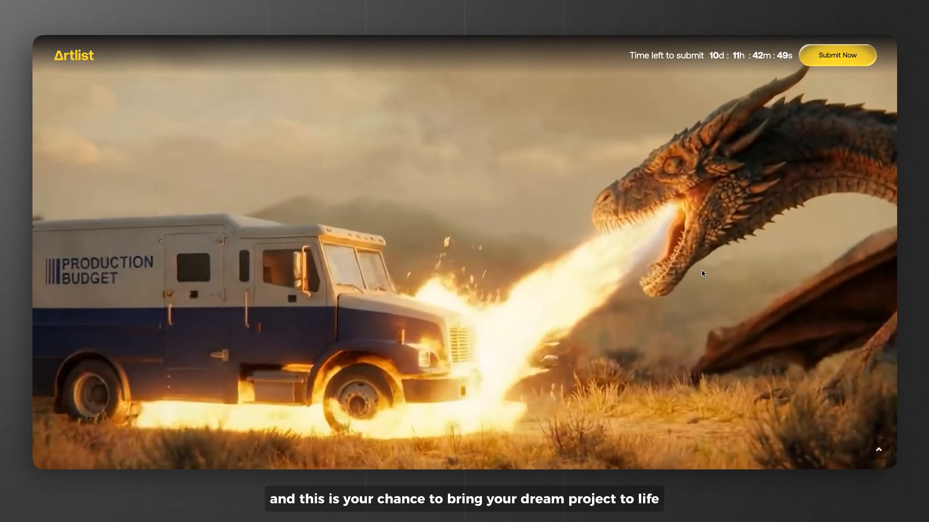
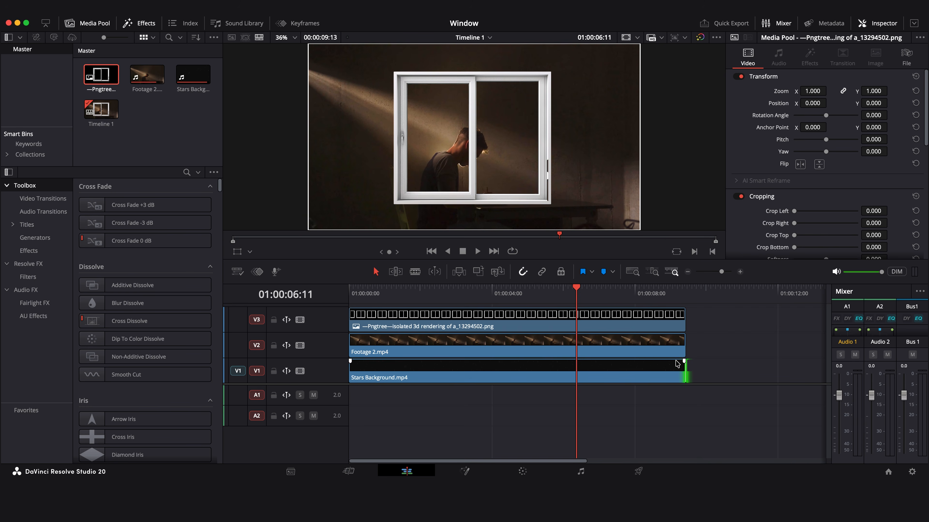
# Shrink the window overlay on V3, and scale Footage 2.mp4 to 0.530 with its X position at -225
pyautogui.click(596, 332)
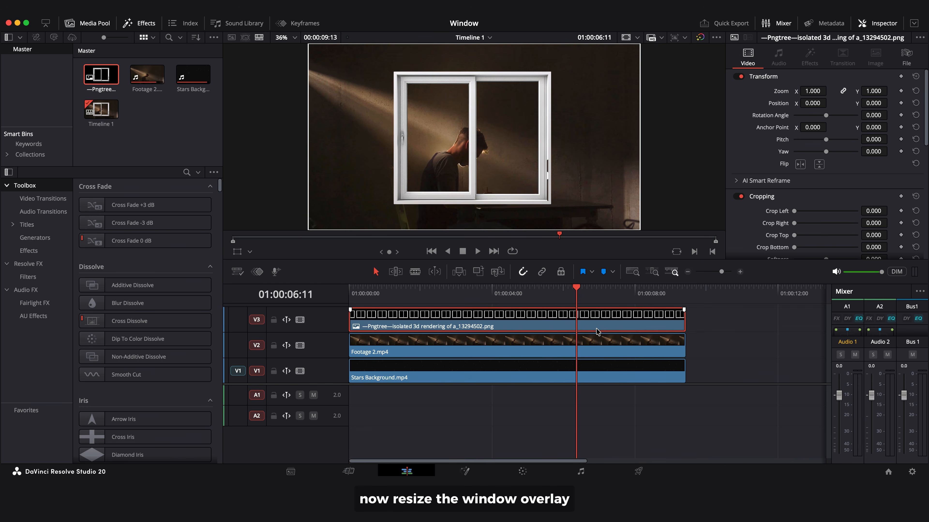
pyautogui.moveTo(814, 91); pyautogui.dragTo(705, 110)
pyautogui.click(636, 344)
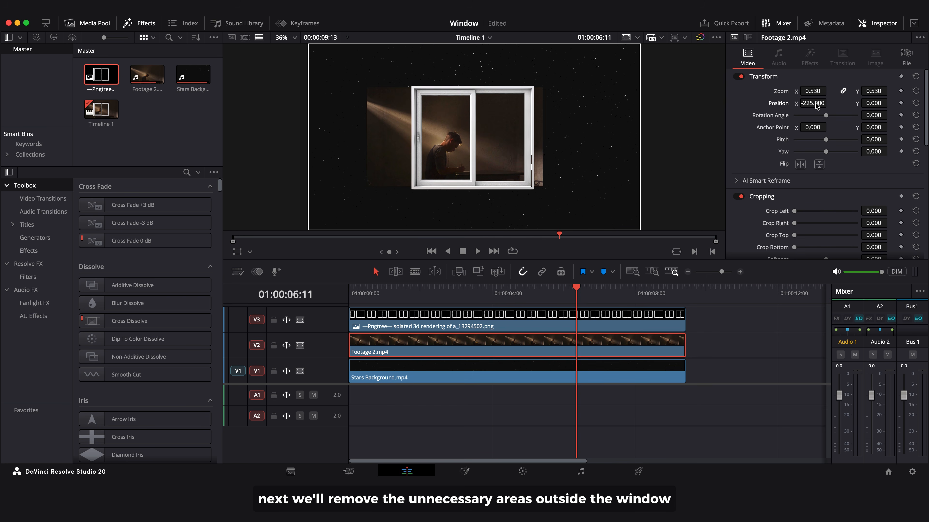
# On the Color page, add an alpha output to the Footage 2 clip's node graph and connect node 01's alpha to it
pyautogui.click(522, 472)
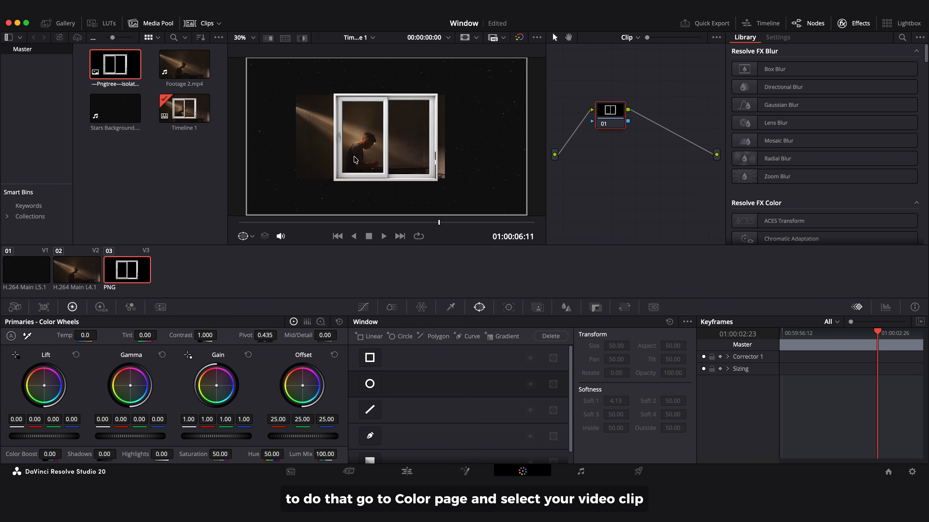
pyautogui.click(88, 272)
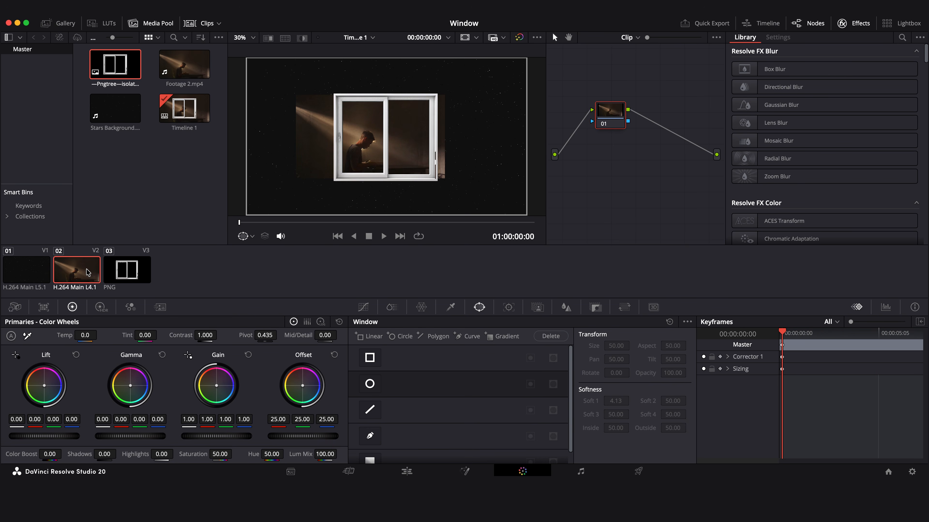
pyautogui.rightClick(628, 178)
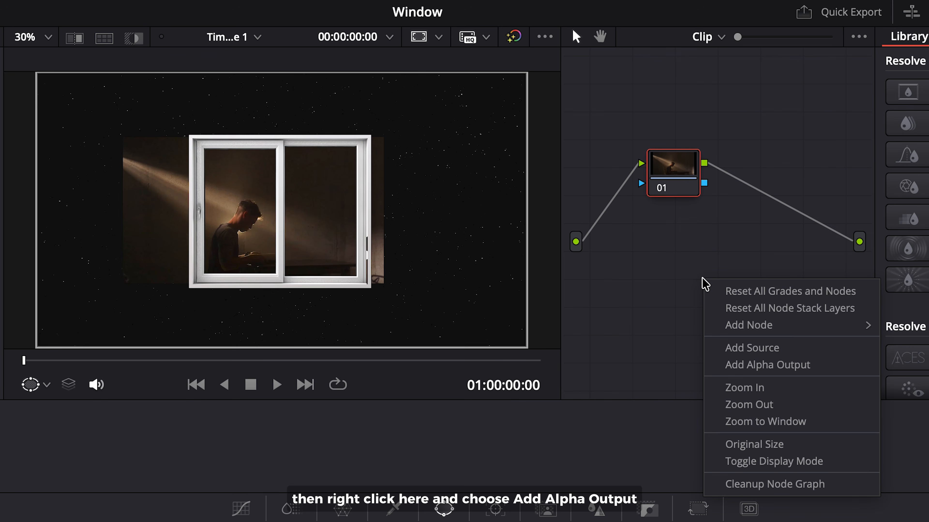
pyautogui.click(744, 364)
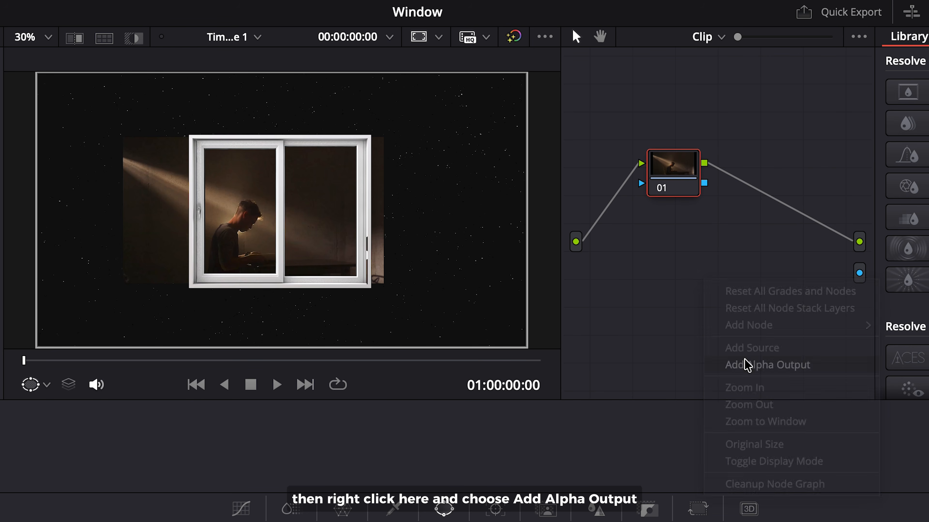
pyautogui.moveTo(704, 183); pyautogui.dragTo(859, 274)
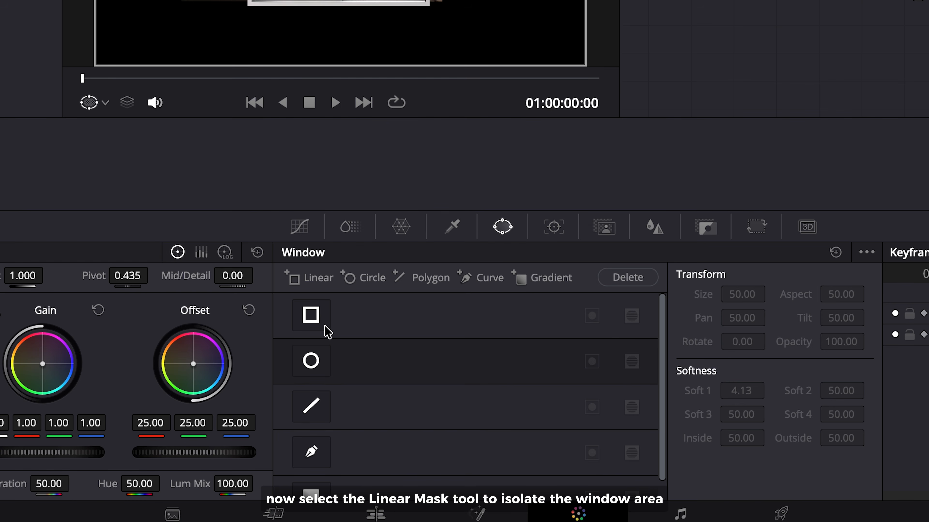
# Add a linear power window to node 01 and fit its four corners to the window frame to mask the footage outside
pyautogui.click(319, 324)
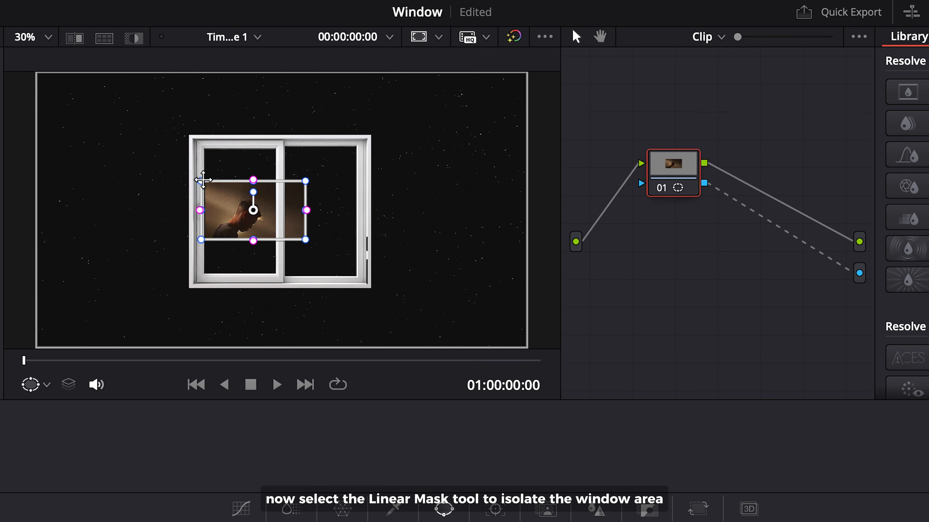
pyautogui.moveTo(201, 180); pyautogui.dragTo(199, 143)
pyautogui.moveTo(305, 180); pyautogui.dragTo(365, 143)
pyautogui.moveTo(305, 239); pyautogui.dragTo(365, 287)
pyautogui.moveTo(200, 247); pyautogui.dragTo(201, 286)
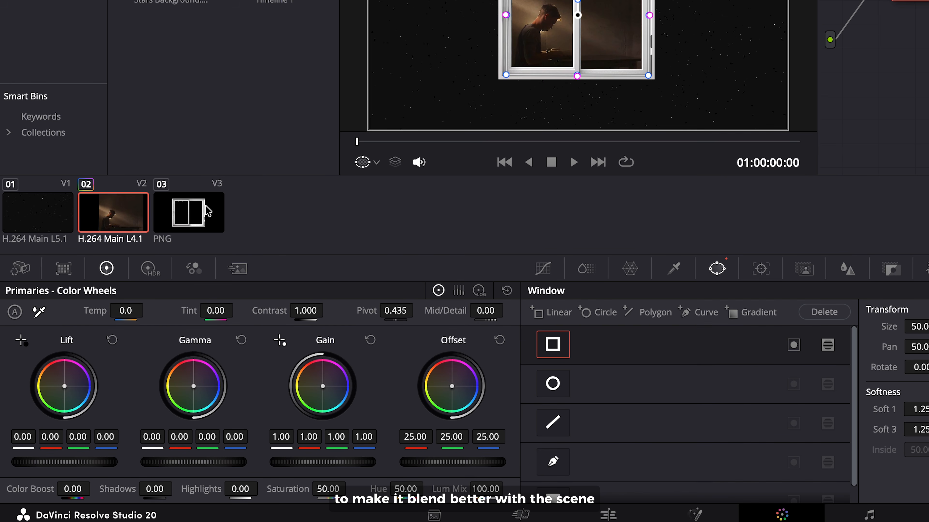
# Darken the window PNG clip with a custom curve by lowering the midpoint and white point and slightly raising the black point
pyautogui.click(205, 212)
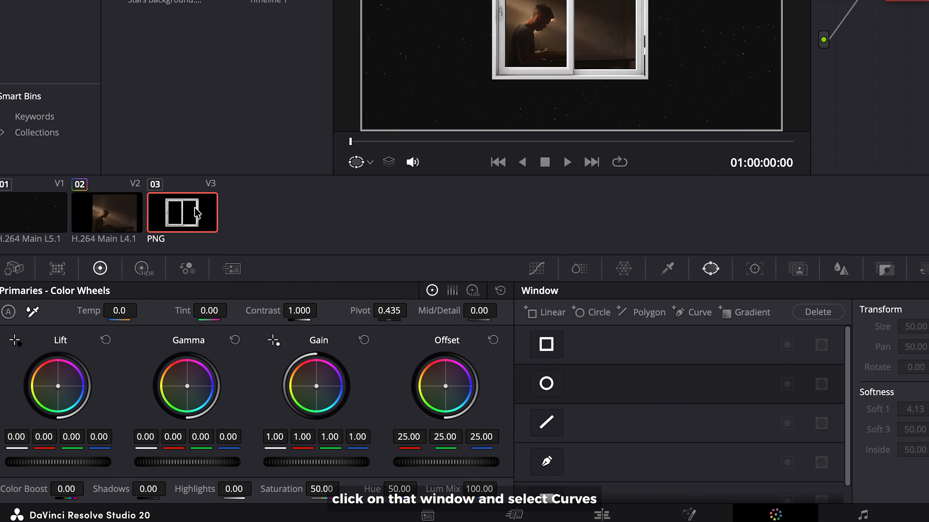
pyautogui.click(311, 269)
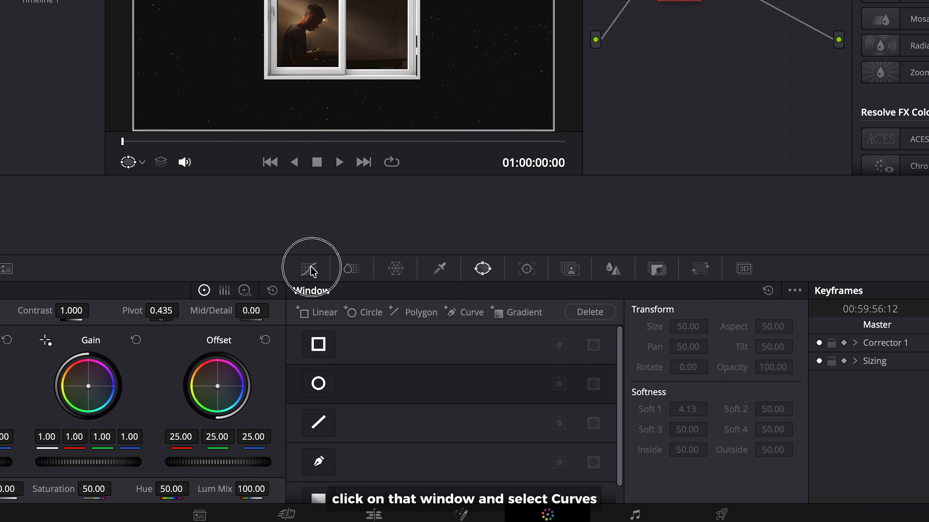
pyautogui.moveTo(458, 404); pyautogui.dragTo(499, 472)
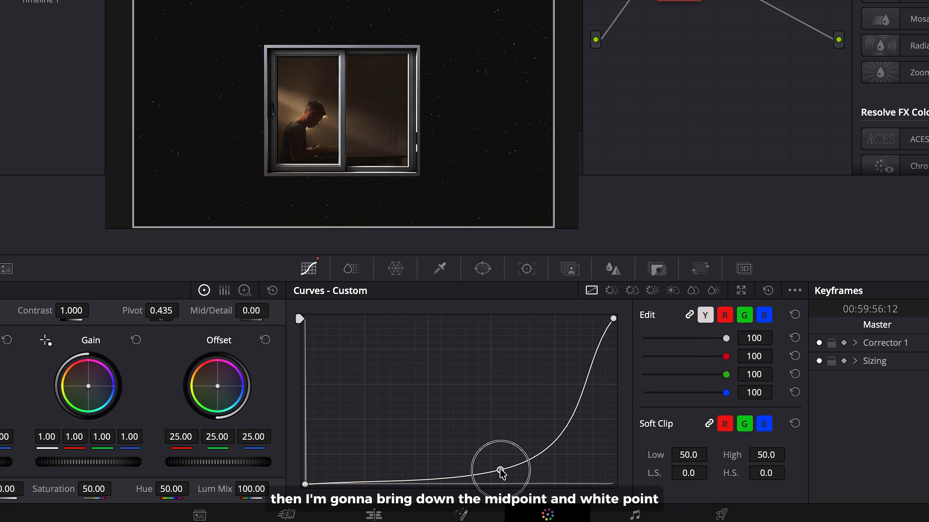
pyautogui.moveTo(613, 318); pyautogui.dragTo(613, 429)
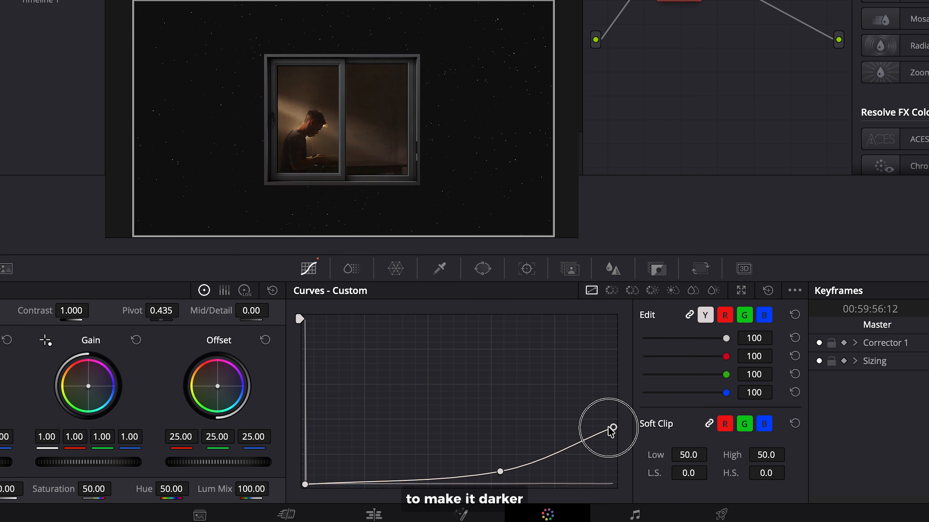
pyautogui.moveTo(500, 472); pyautogui.dragTo(505, 478)
pyautogui.moveTo(305, 484); pyautogui.dragTo(305, 458)
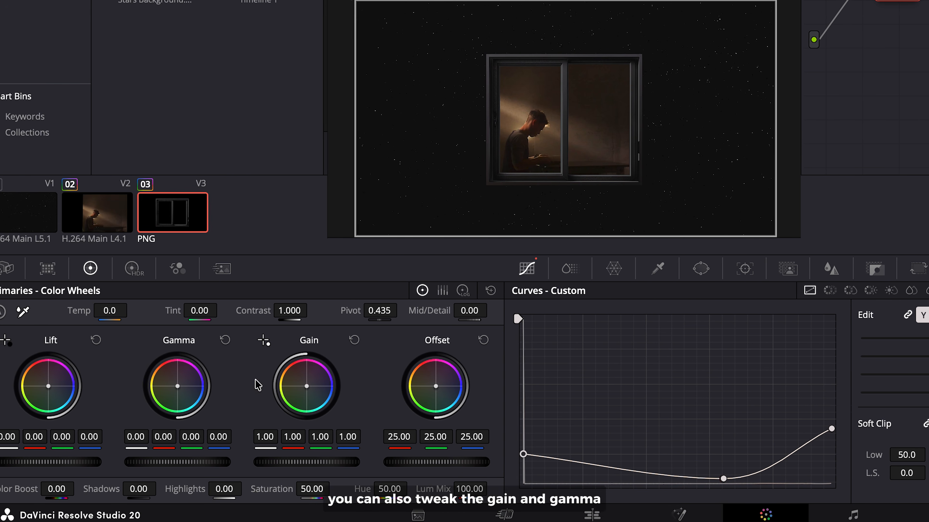
# Warm the window PNG's Gain toward soft orange, with red at 1.01 and blue at 0.98
pyautogui.moveTo(322, 382); pyautogui.dragTo(320, 384)
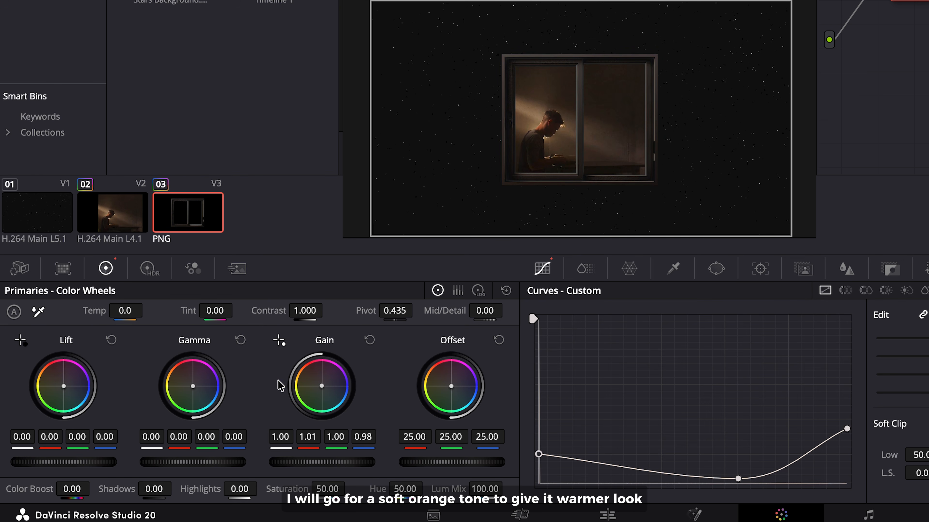
# Set the window PNG's Gamma to red 0.02, green -0.01 and blue 0.01, and brighten the Footage 2 clip with a raised custom curve
pyautogui.moveTo(197, 387); pyautogui.dragTo(205, 368)
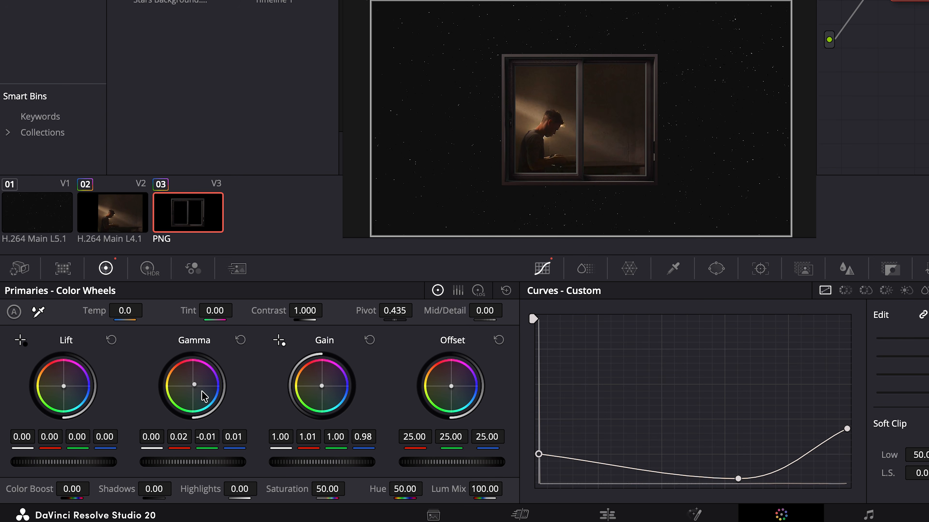
pyautogui.click(128, 220)
pyautogui.moveTo(700, 397)
pyautogui.mouseDown()
pyautogui.moveTo(684, 357)
pyautogui.moveTo(694, 383)
pyautogui.mouseUp()
pyautogui.moveTo(758, 356)
pyautogui.mouseDown()
pyautogui.moveTo(752, 338)
pyautogui.moveTo(758, 350)
pyautogui.mouseUp()
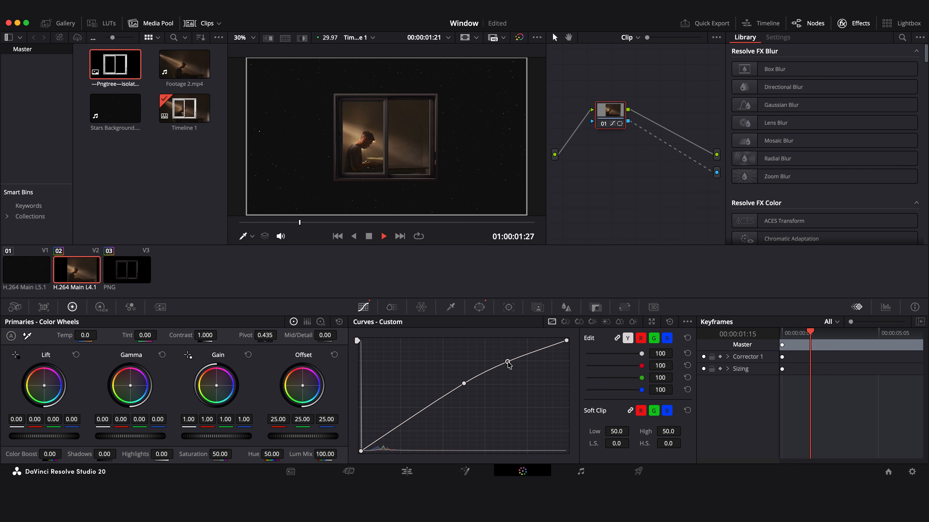
pyautogui.press('space')
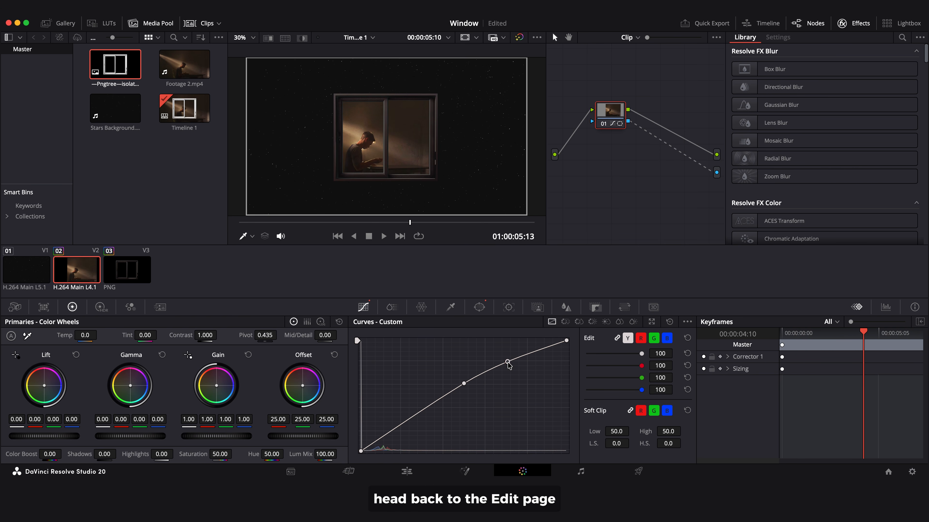
# On the Edit page, combine the window PNG and Footage 2 clips into a new compound clip
pyautogui.click(407, 472)
pyautogui.moveTo(715, 311); pyautogui.dragTo(662, 339)
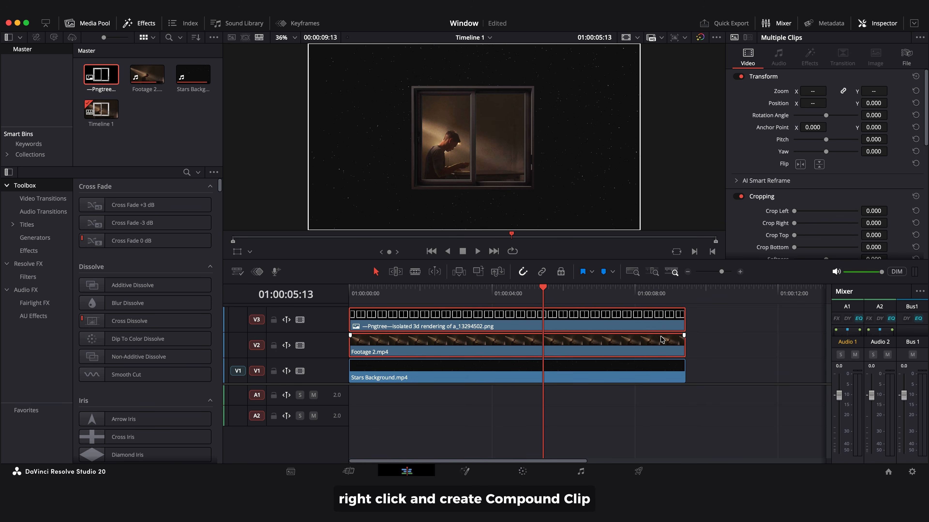
pyautogui.rightClick(658, 341)
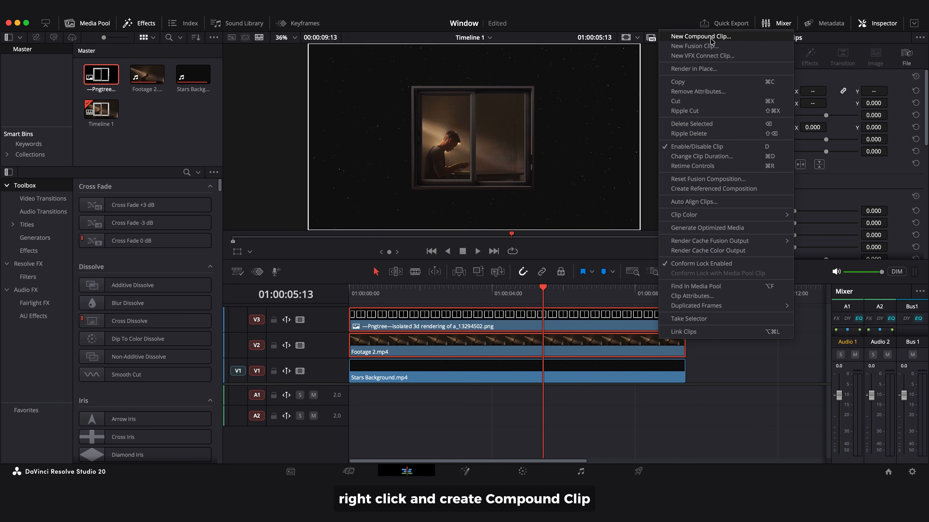
pyautogui.click(700, 36)
pyautogui.click(537, 288)
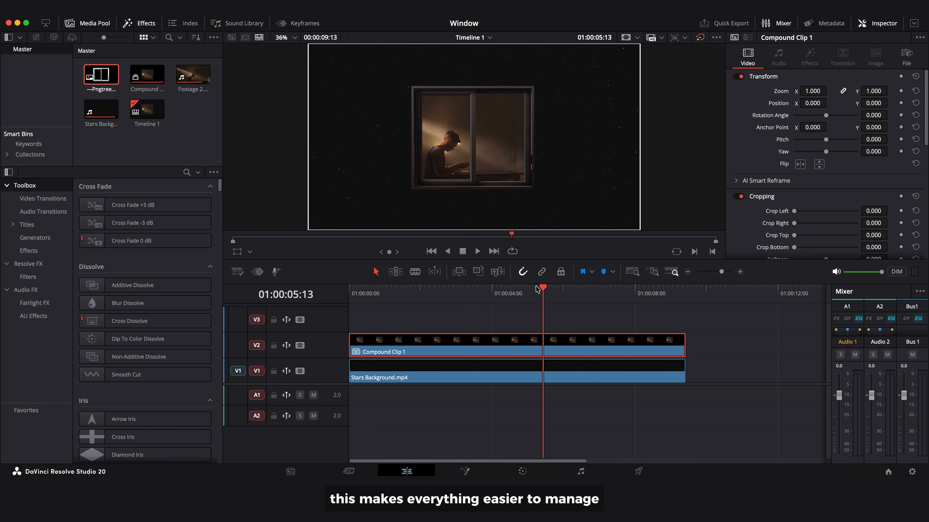
# Reduce the compound clip's zoom and adjust its vertical position in the frame
pyautogui.moveTo(815, 92); pyautogui.dragTo(800, 93)
pyautogui.moveTo(873, 103); pyautogui.dragTo(600, 268)
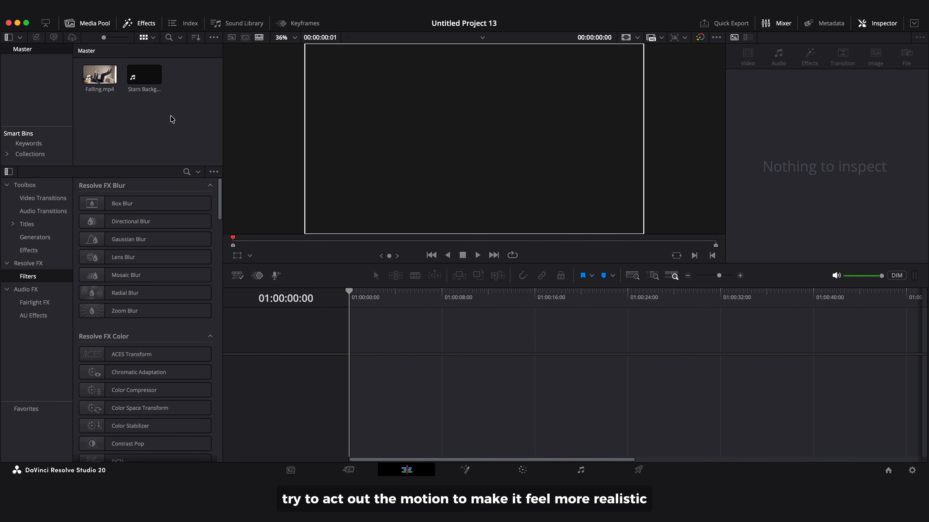
# In the new project, place Stars Background.mp4 on video track 1 and Falling.mp4 above it on track 2, both from the timeline start
pyautogui.moveTo(150, 86); pyautogui.dragTo(355, 367)
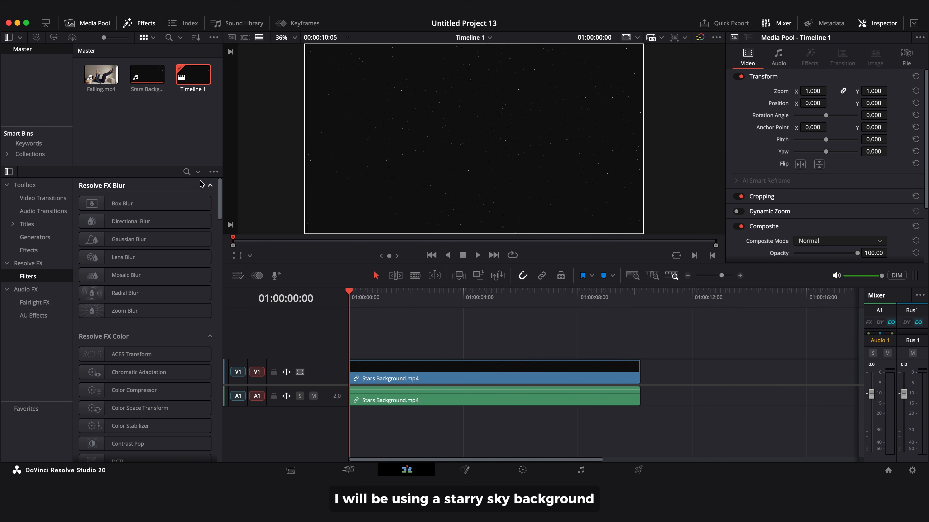
pyautogui.moveTo(113, 91); pyautogui.dragTo(350, 342)
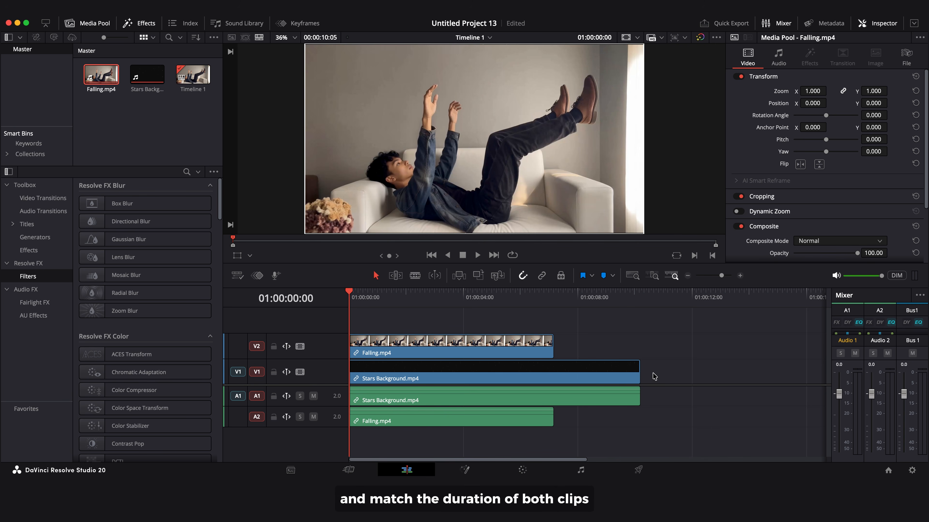
# Trim the Stars Background clip to the length of Falling.mp4 and delete the audio of both clips
pyautogui.moveTo(639, 392); pyautogui.dragTo(554, 390)
pyautogui.moveTo(582, 418); pyautogui.dragTo(543, 404)
pyautogui.press('BackSpace')
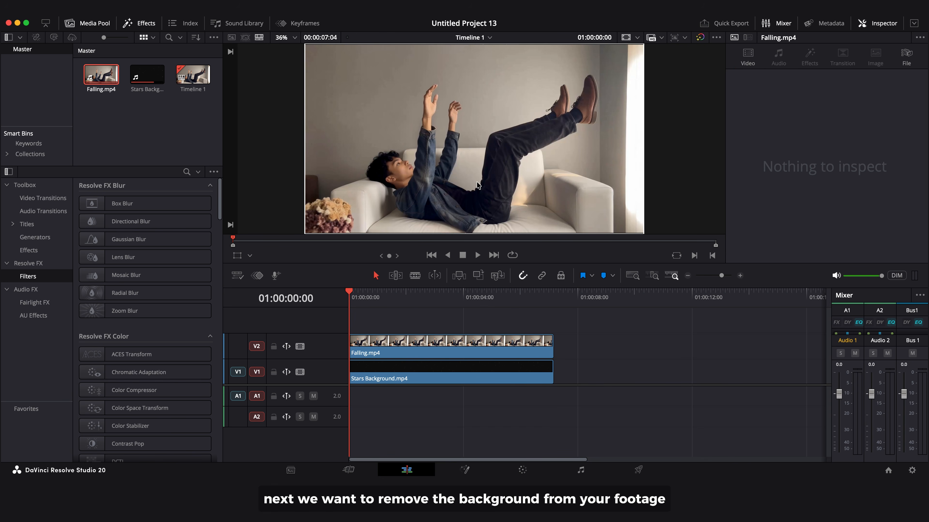
# On the Fusion page, find the Magic Mask tool and add it to the Falling clip's node chain after MediaIn1
pyautogui.click(474, 472)
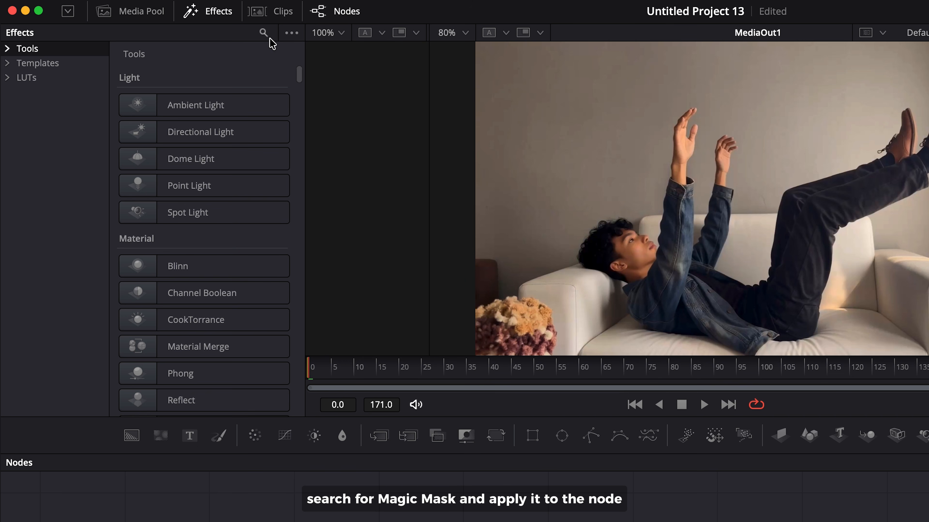
pyautogui.click(177, 37)
pyautogui.write('magic mask')
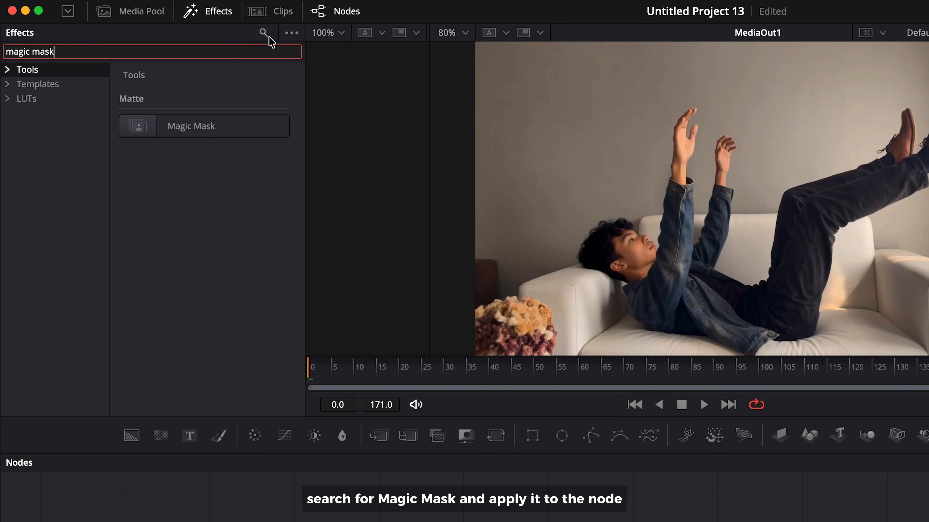
pyautogui.moveTo(243, 119); pyautogui.dragTo(324, 379)
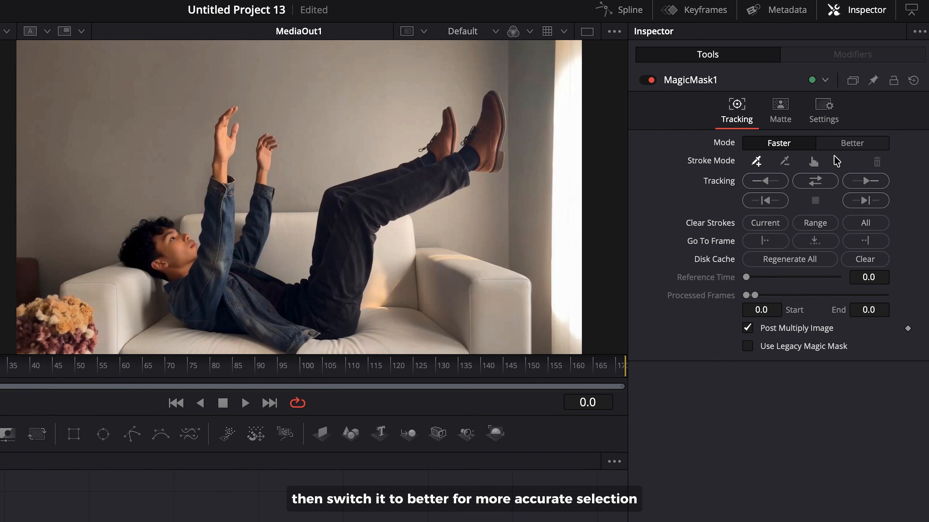
# Mask the man in Better mode with points on his leg and face, set Refine Range to 20, and track in both directions
pyautogui.click(844, 146)
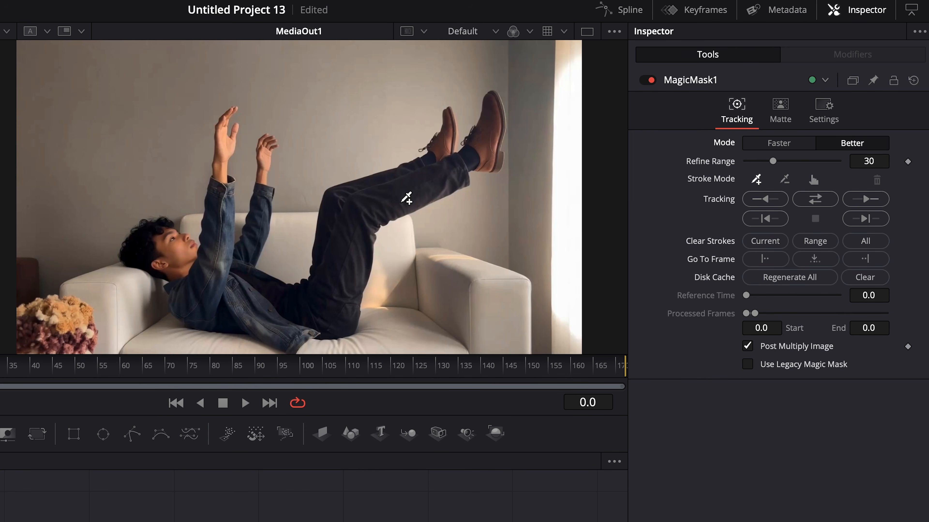
pyautogui.click(391, 201)
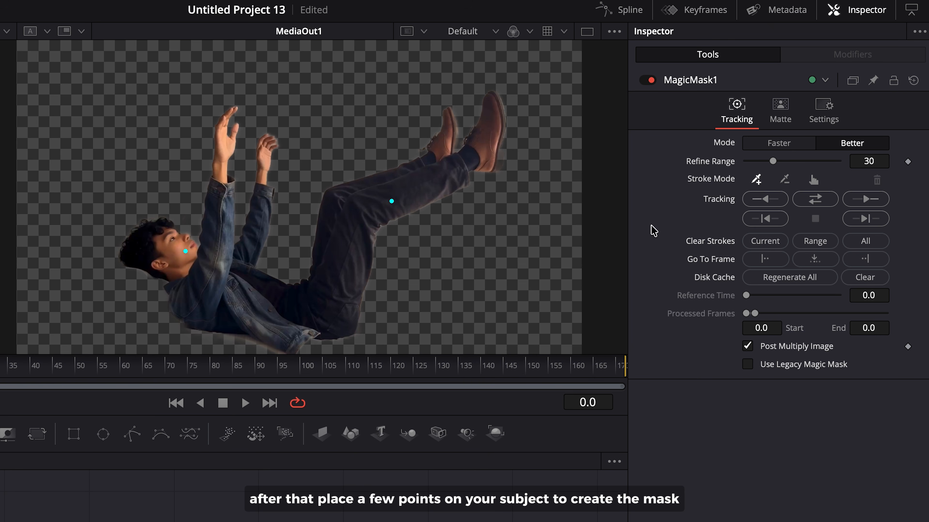
pyautogui.moveTo(773, 162)
pyautogui.mouseDown()
pyautogui.moveTo(783, 162)
pyautogui.moveTo(757, 162)
pyautogui.moveTo(765, 162)
pyautogui.mouseUp()
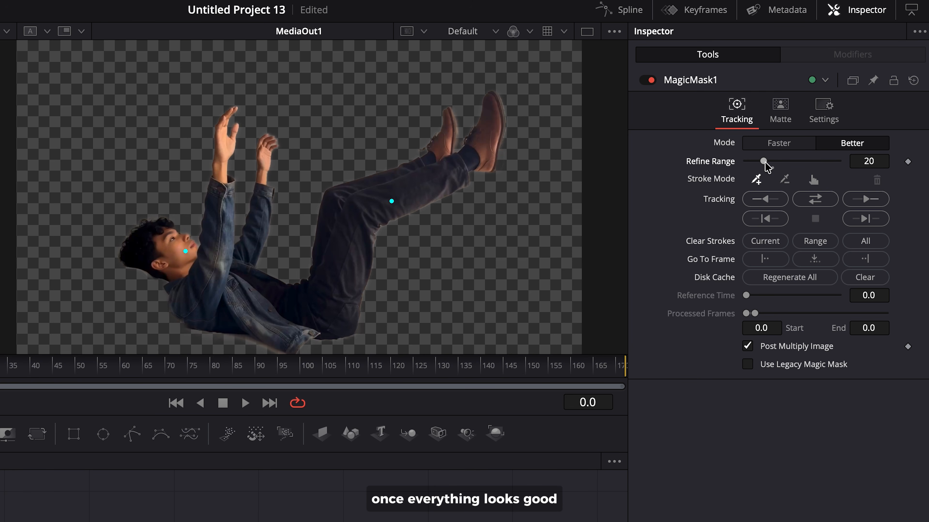
pyautogui.click(815, 199)
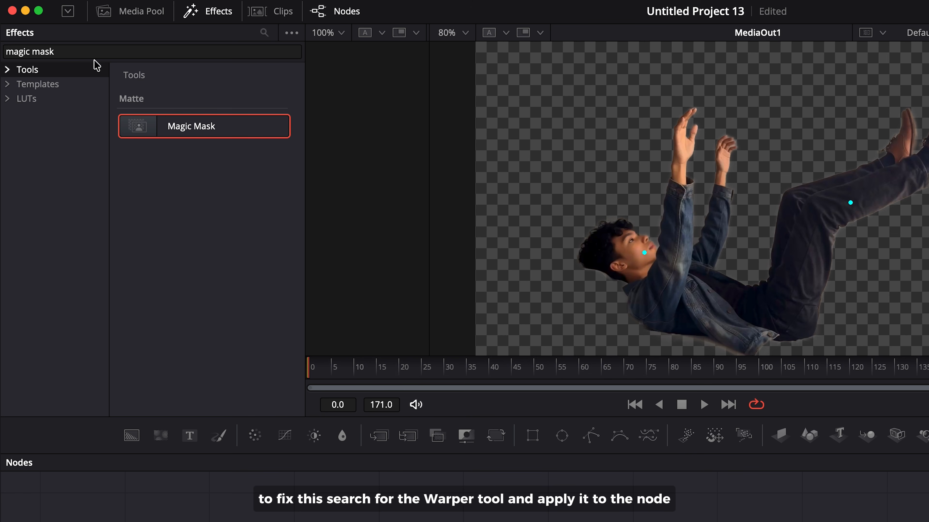
# Add a Warper node between MagicMask1 and MediaOut1 and set its warp mode to Points
pyautogui.moveTo(85, 55); pyautogui.dragTo(3, 51)
pyautogui.write('warper')
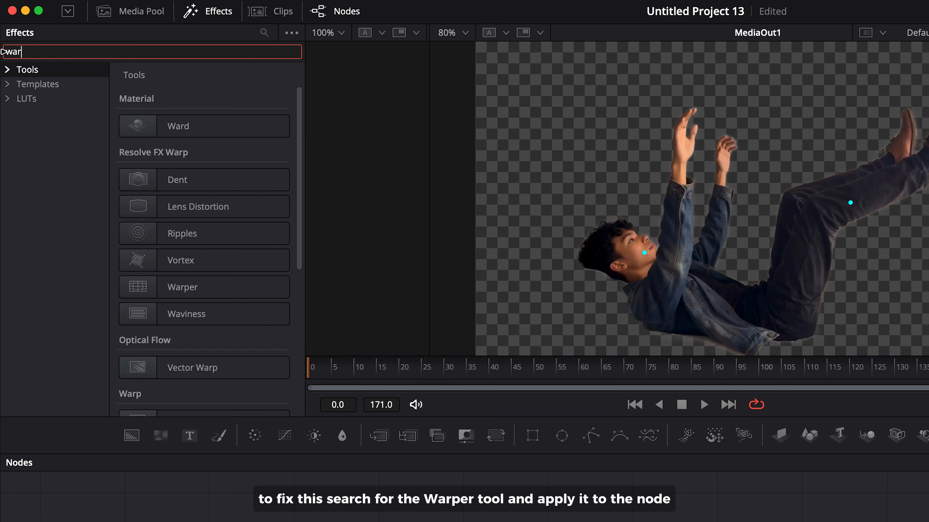
pyautogui.moveTo(172, 124); pyautogui.dragTo(501, 521)
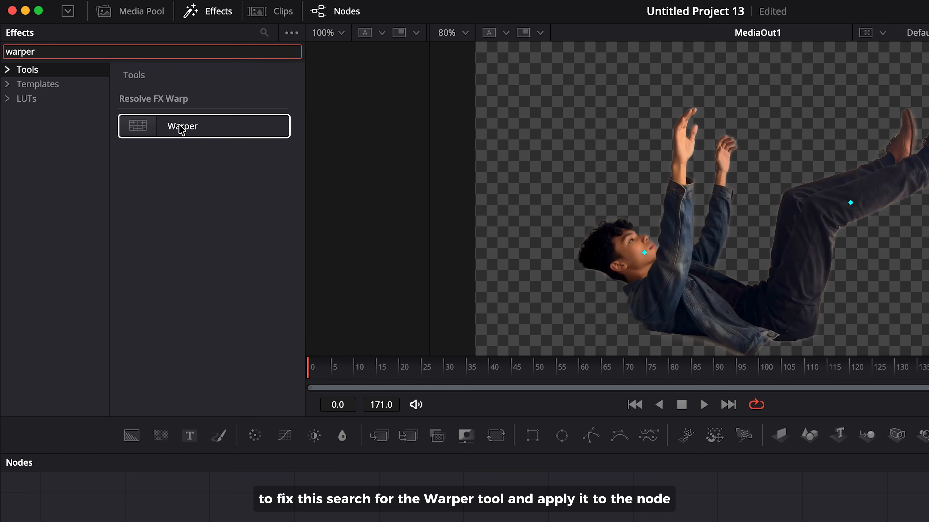
pyautogui.moveTo(502, 379); pyautogui.dragTo(506, 381)
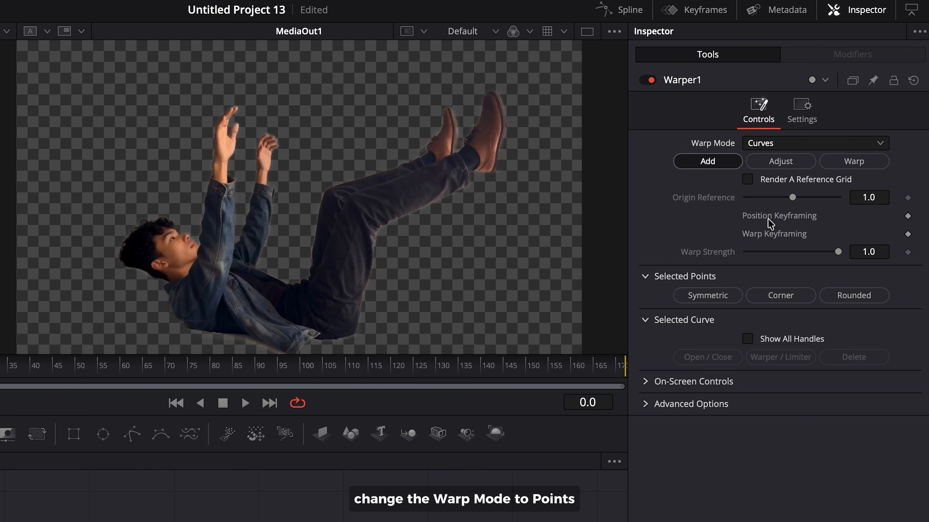
pyautogui.click(827, 141)
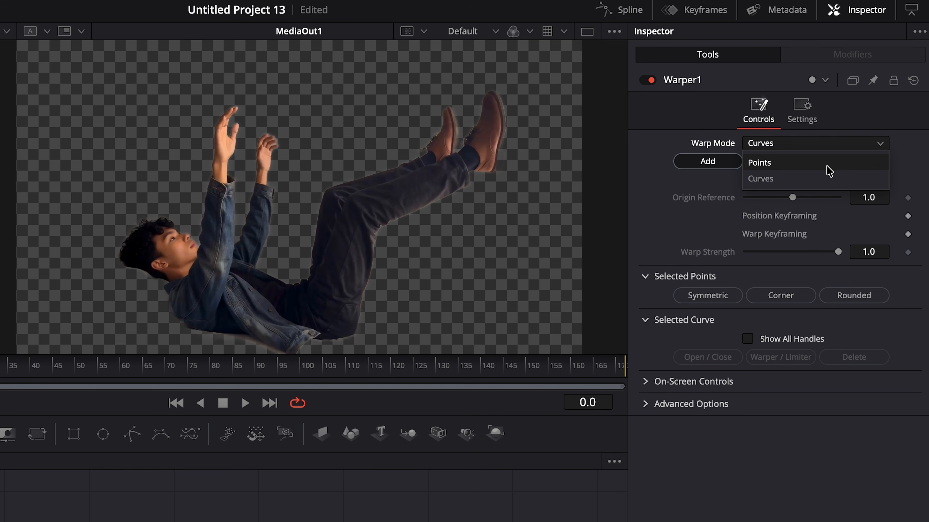
pyautogui.click(826, 164)
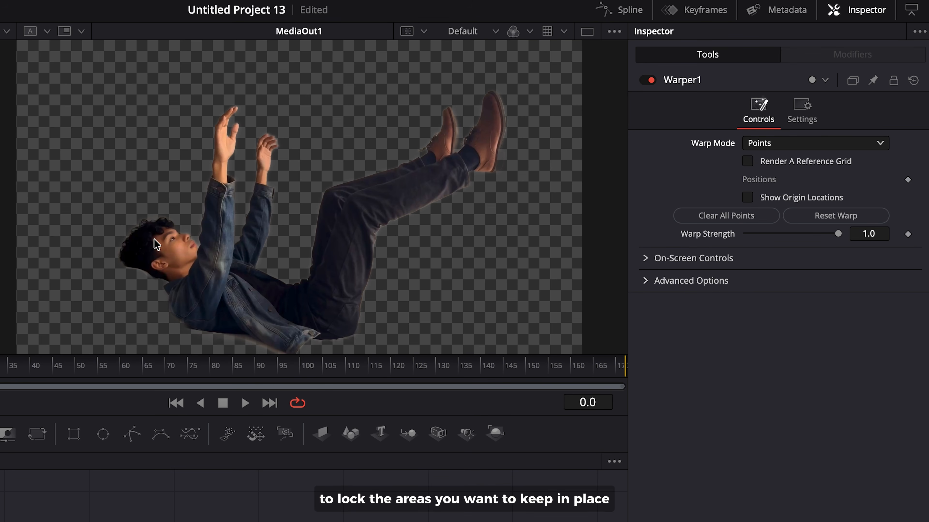
# Place warp points on the man's hair, face and shoulder and along the back of his head and neck
pyautogui.click(170, 260)
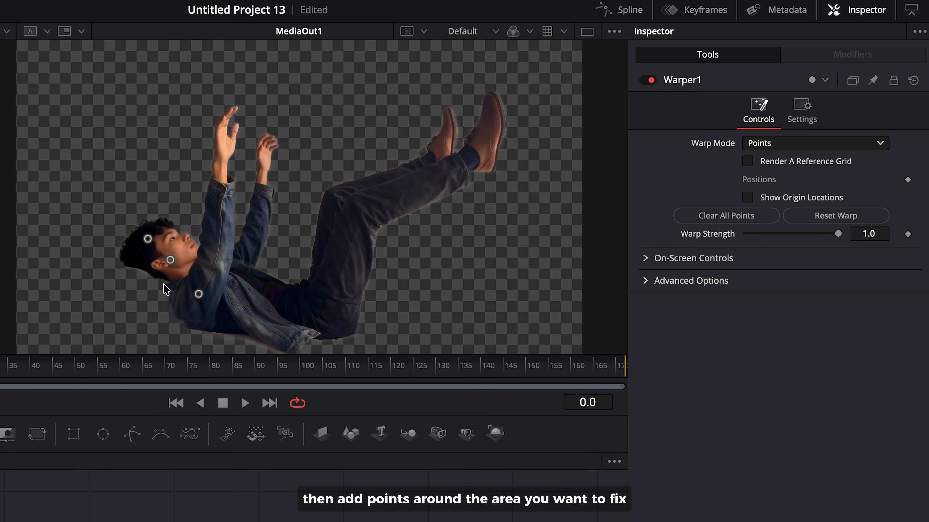
pyautogui.click(142, 279)
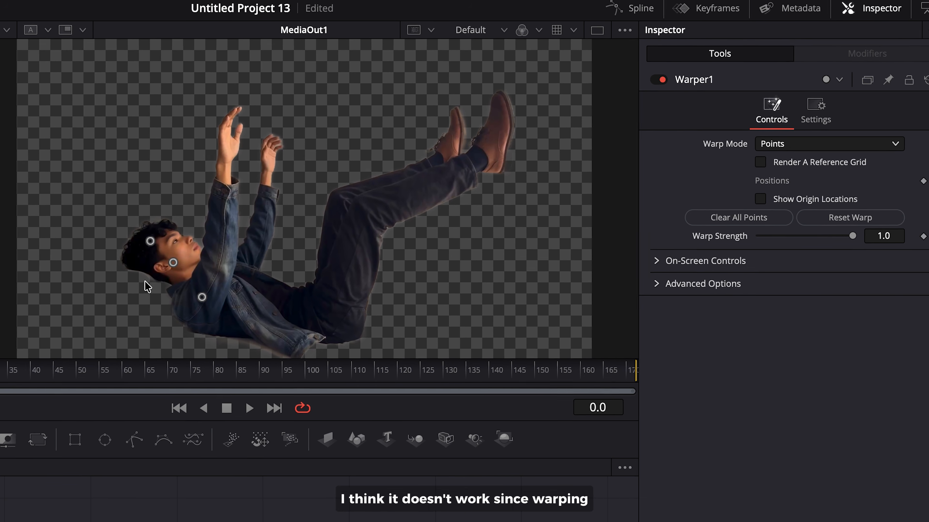
pyautogui.moveTo(143, 279); pyautogui.dragTo(128, 262)
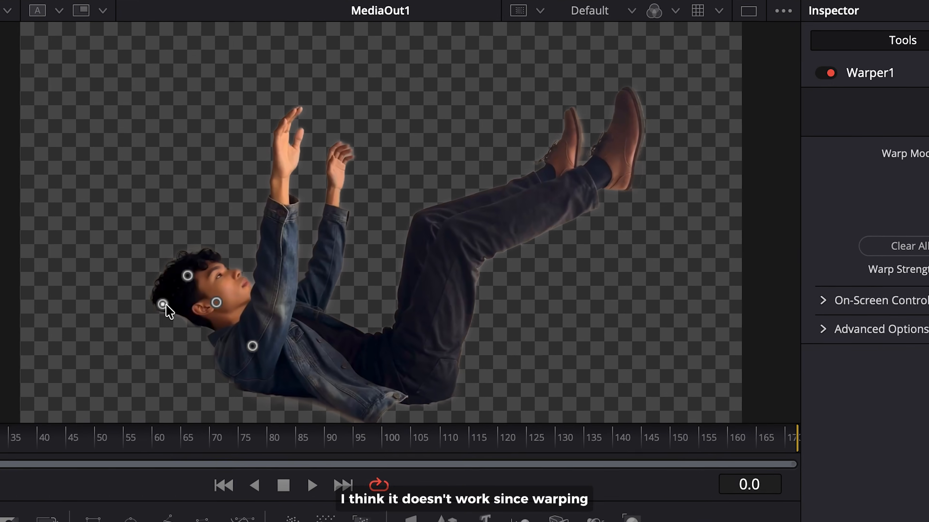
pyautogui.click(181, 310)
pyautogui.click(202, 317)
pyautogui.click(210, 329)
pyautogui.click(222, 344)
pyautogui.click(223, 284)
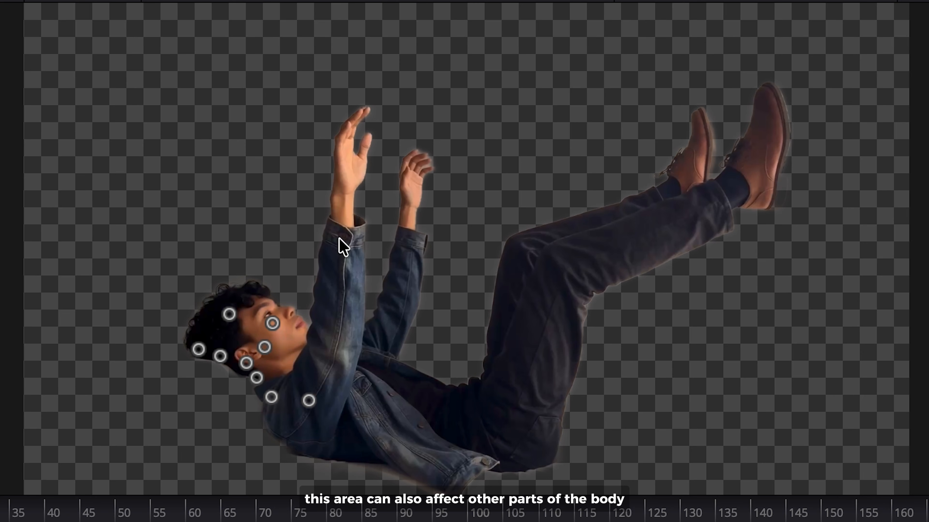
# Lock the rest of the body with warp points on the sleeve, jacket, hip, legs and both ankles
pyautogui.click(511, 443)
pyautogui.click(554, 294)
pyautogui.click(680, 228)
pyautogui.click(743, 184)
pyautogui.click(678, 181)
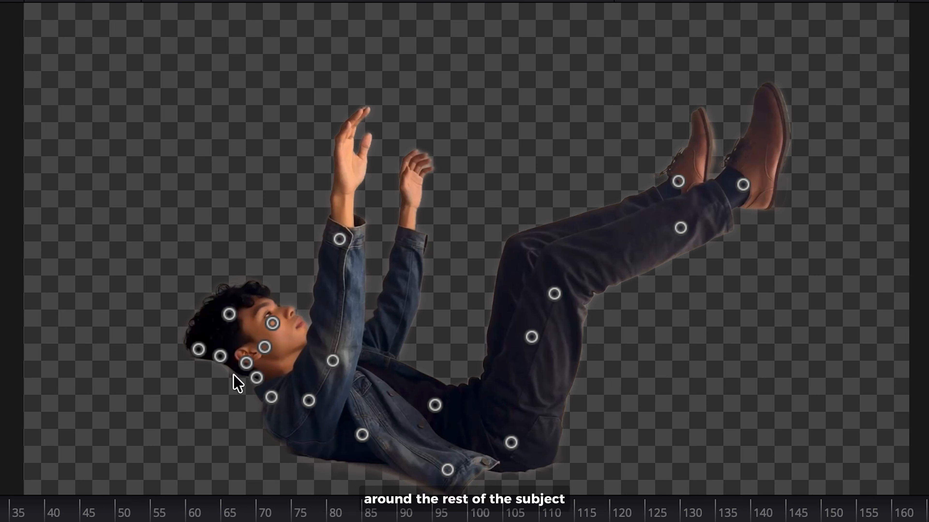
# Add more warp points around the ear, the lower hairline and the collar for finer control of the head shape
pyautogui.scroll(5, 230, 379)
pyautogui.click(267, 357)
pyautogui.click(167, 318)
pyautogui.click(306, 418)
pyautogui.click(240, 324)
pyautogui.click(287, 271)
pyautogui.click(199, 354)
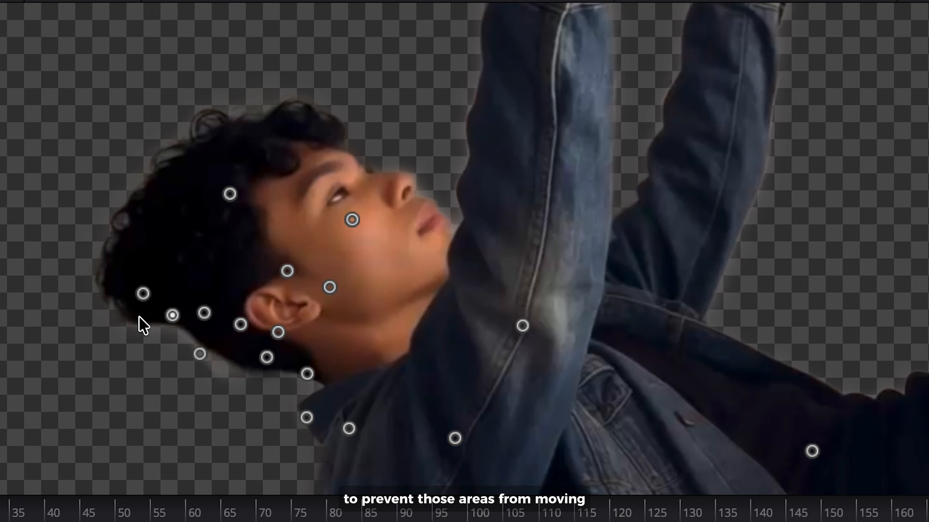
# Add a warp point at the back of the head and pull the lower hairline points outward to round the head's outline
pyautogui.click(134, 307)
pyautogui.moveTo(168, 318); pyautogui.dragTo(163, 329)
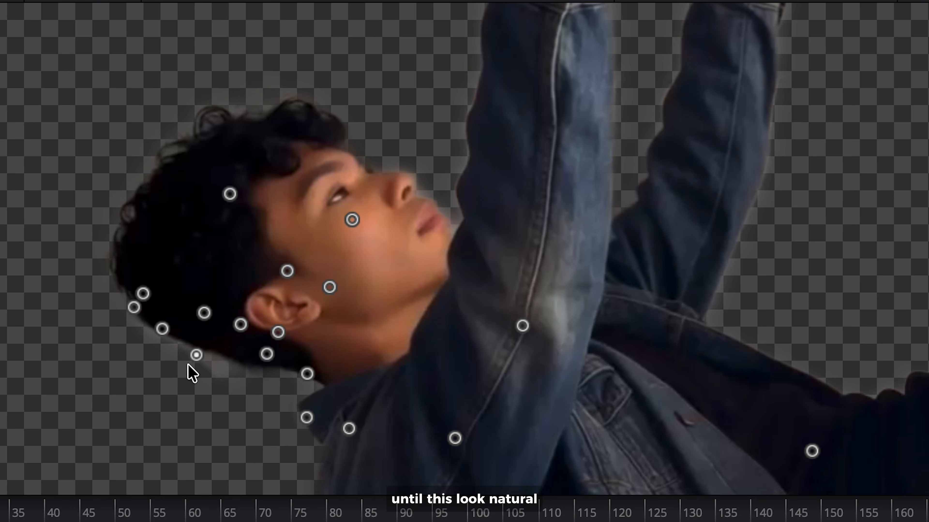
pyautogui.scroll(-5, 184, 362)
pyautogui.scroll(3, 368, 371)
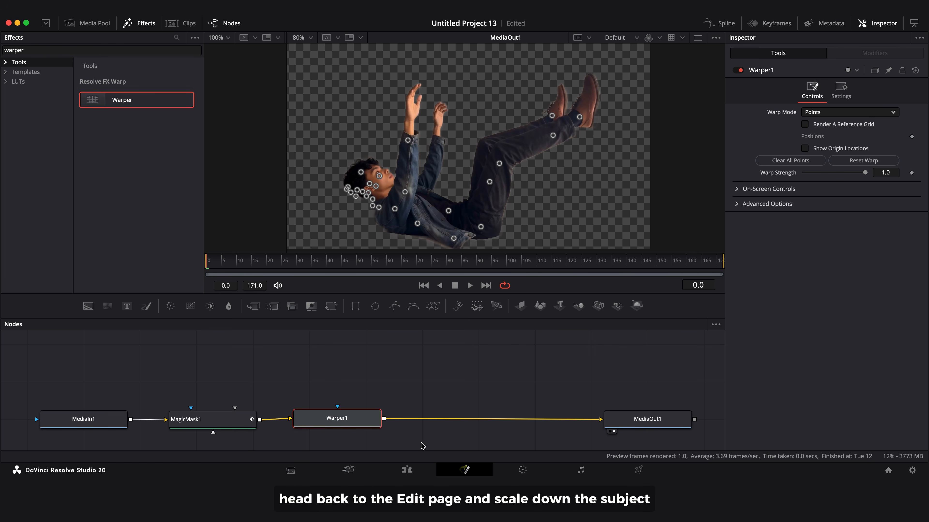
# On the Edit page, scale the Falling.mp4 clip down to a zoom of 0.130
pyautogui.click(406, 470)
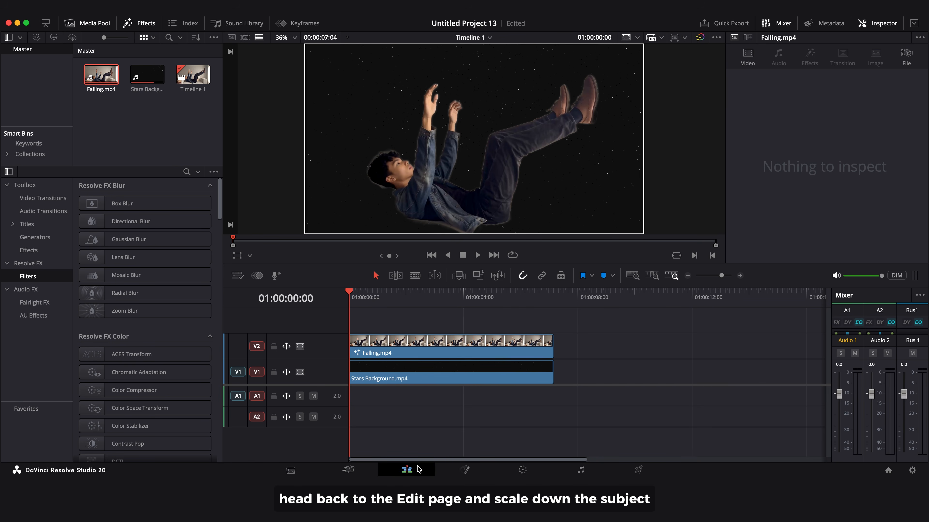
pyautogui.click(743, 61)
pyautogui.moveTo(783, 89); pyautogui.dragTo(778, 90)
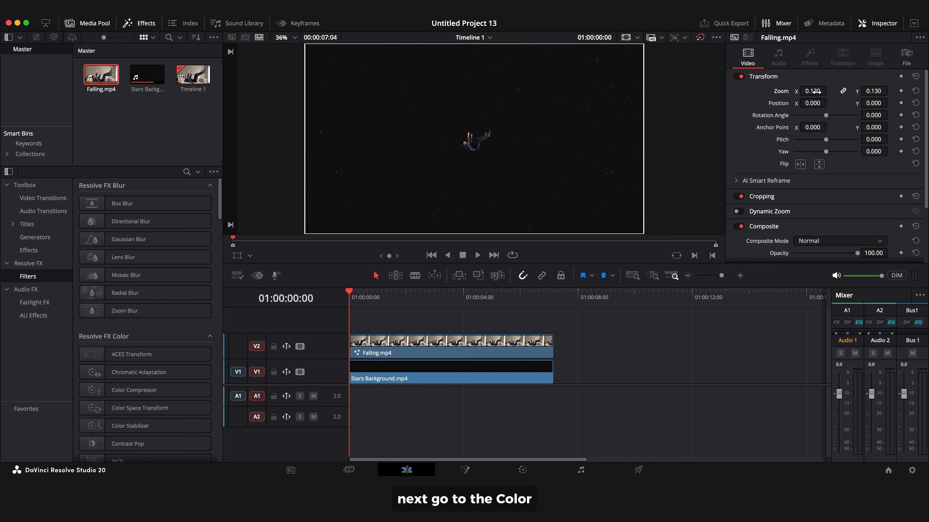
# On the Color page, raise the Falling clip's custom curve black point to the maximum to make the man a white silhouette
pyautogui.click(533, 471)
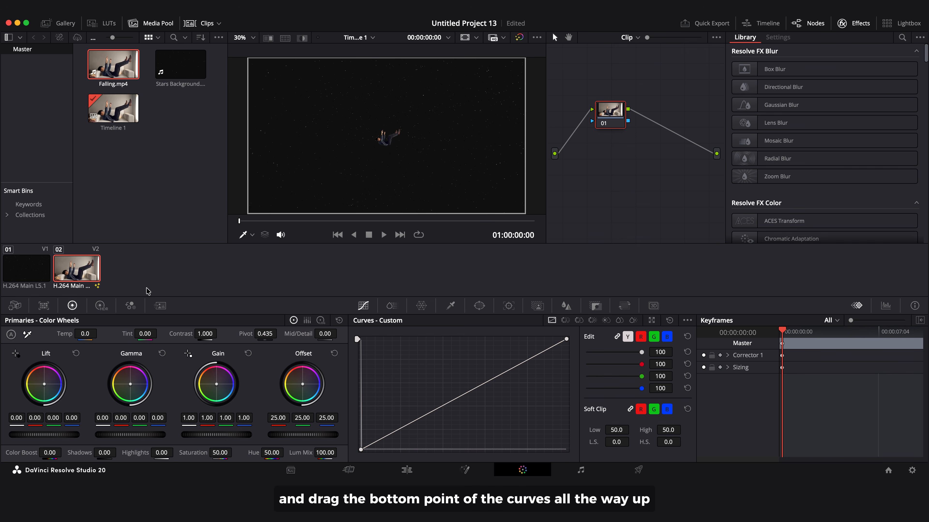
pyautogui.moveTo(362, 450); pyautogui.dragTo(358, 338)
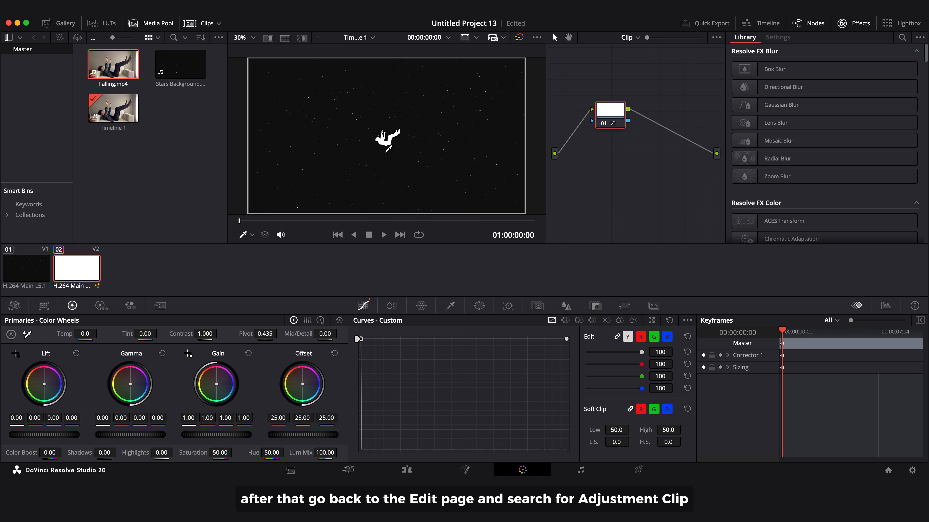
# On the Edit page, place an Adjustment Clip on the track above Falling.mp4 and extend it to the end of that clip
pyautogui.click(413, 466)
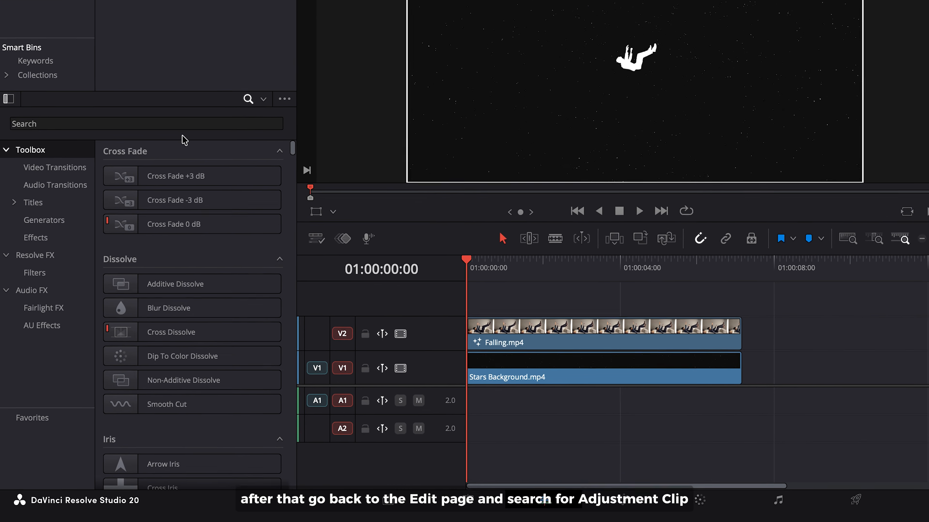
pyautogui.click(184, 123)
pyautogui.write('adjustment')
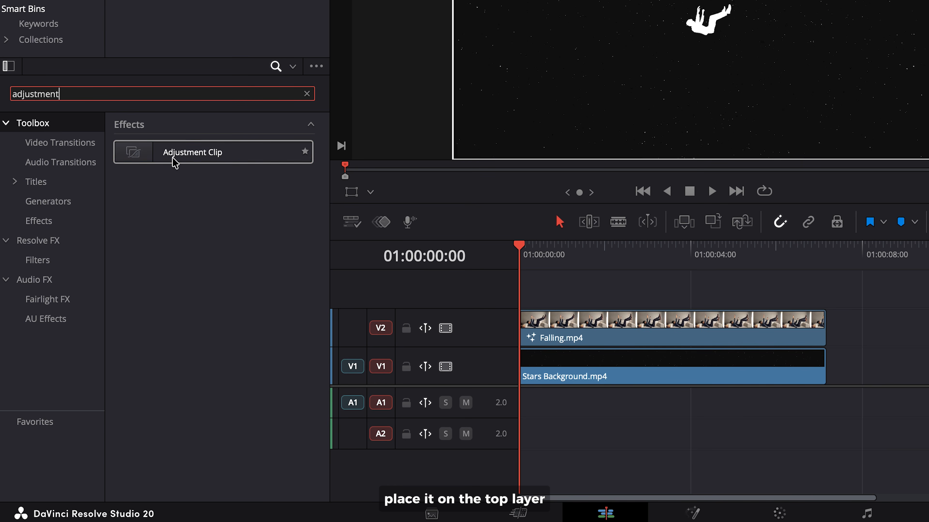
pyautogui.moveTo(177, 160); pyautogui.dragTo(534, 293)
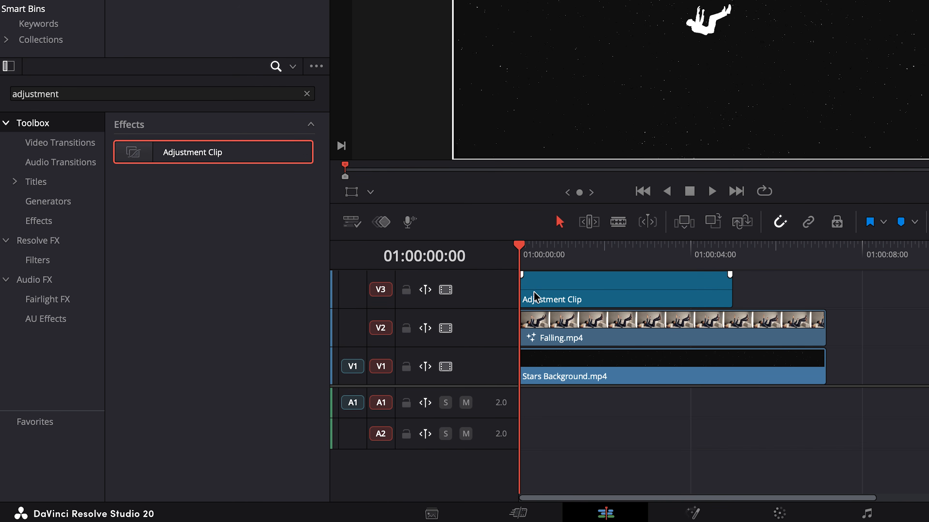
pyautogui.moveTo(730, 297); pyautogui.dragTo(826, 313)
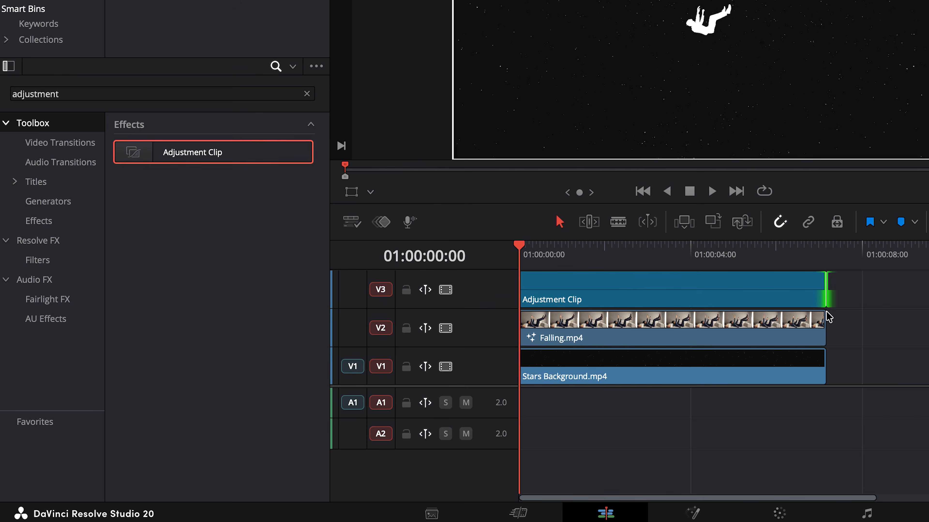
# Find the Resolve FX Glow filter and apply it to the Adjustment Clip
pyautogui.click(76, 259)
pyautogui.click(62, 93)
pyautogui.press('super+a')
pyautogui.write('glow')
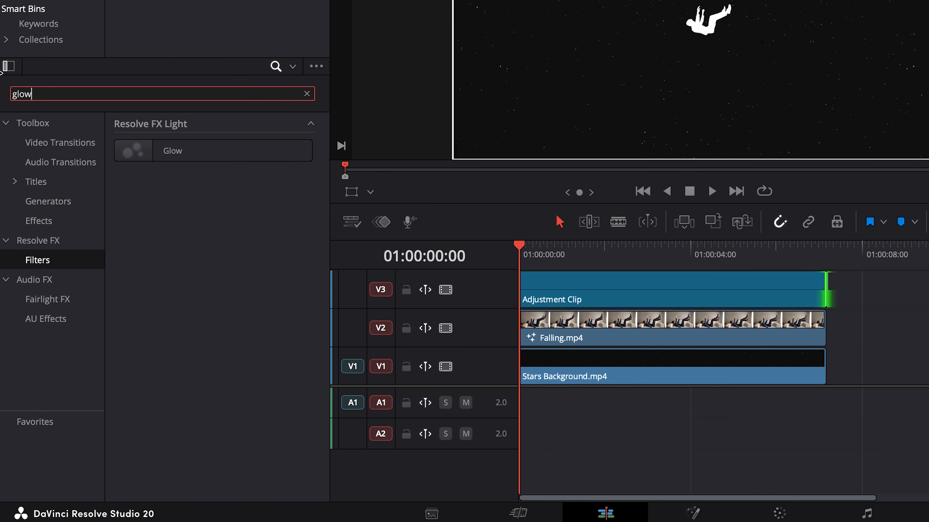
pyautogui.moveTo(166, 150); pyautogui.dragTo(535, 279)
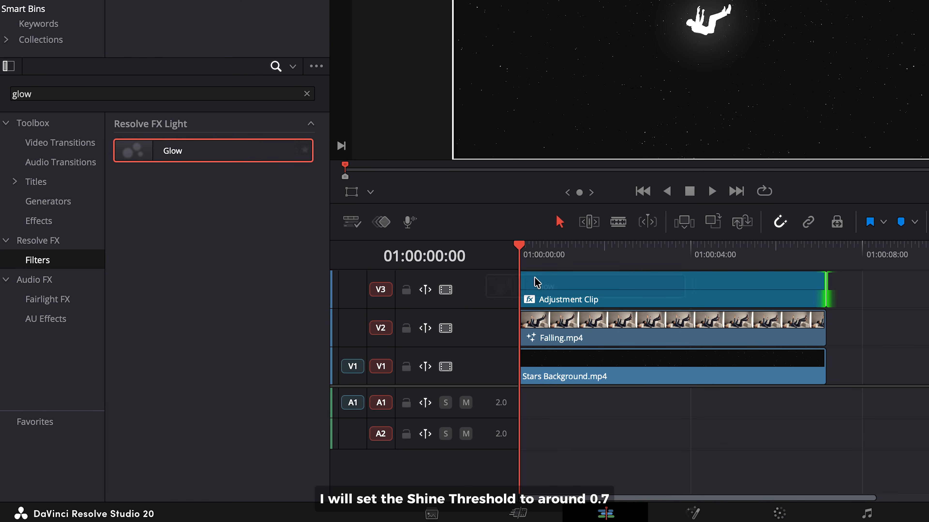
# Set the Adjustment Clip's Glow to a Shine Threshold of 0.791 and a Spread of 0.481
pyautogui.click(538, 283)
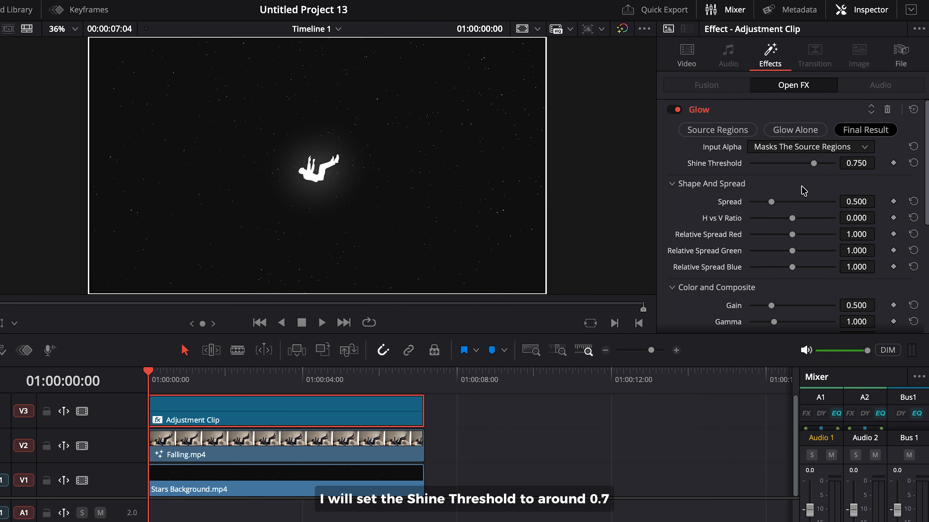
pyautogui.moveTo(812, 163)
pyautogui.mouseDown()
pyautogui.moveTo(757, 158)
pyautogui.moveTo(827, 166)
pyautogui.moveTo(818, 165)
pyautogui.mouseUp()
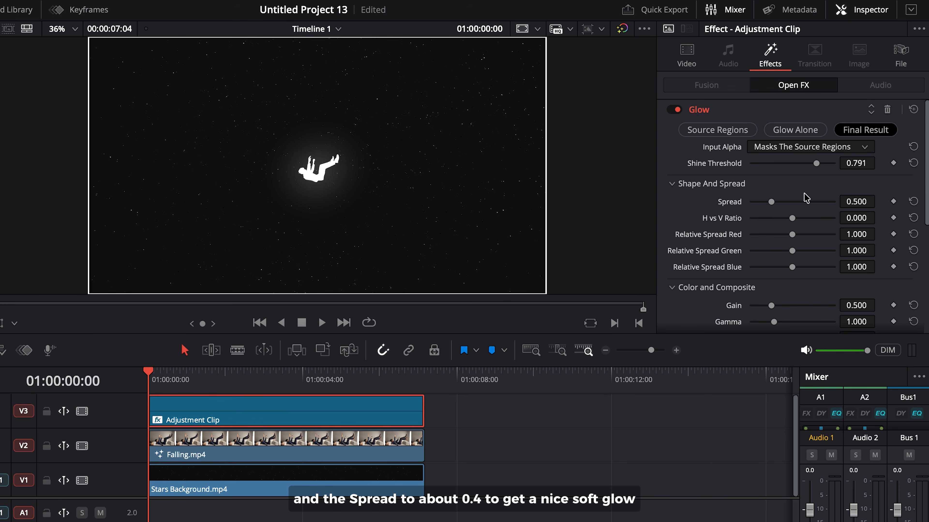
pyautogui.moveTo(773, 202)
pyautogui.mouseDown()
pyautogui.moveTo(781, 203)
pyautogui.moveTo(772, 207)
pyautogui.mouseUp()
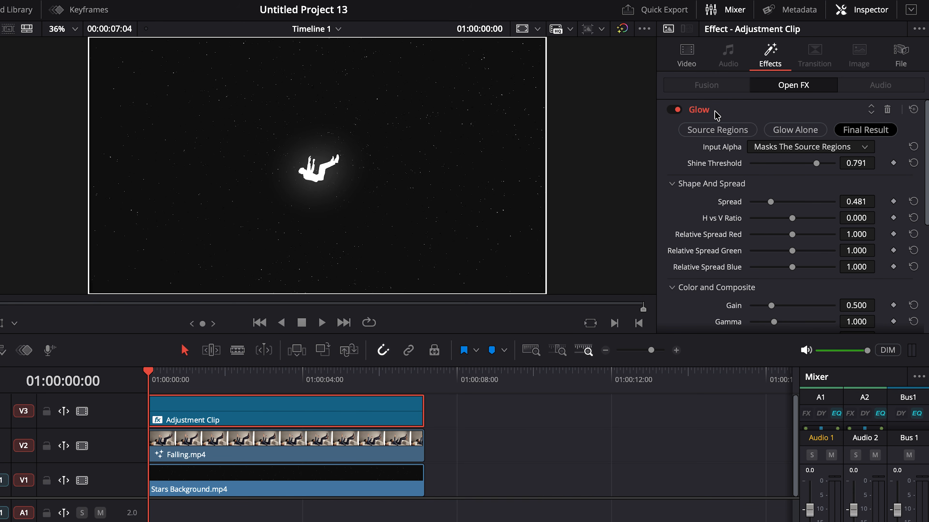
# Keyframe the Falling.mp4 clip's position at the start of the timeline with a Y value of 553
pyautogui.click(688, 66)
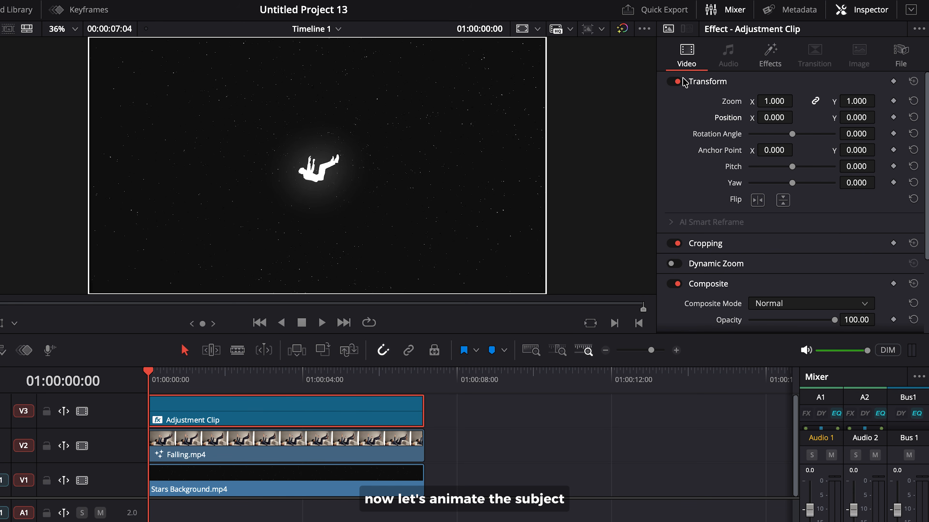
pyautogui.click(337, 441)
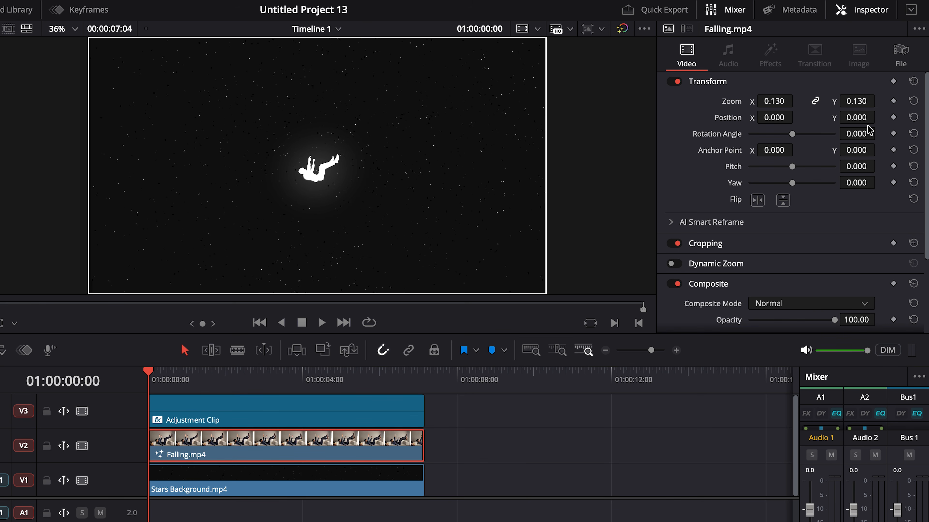
pyautogui.click(893, 118)
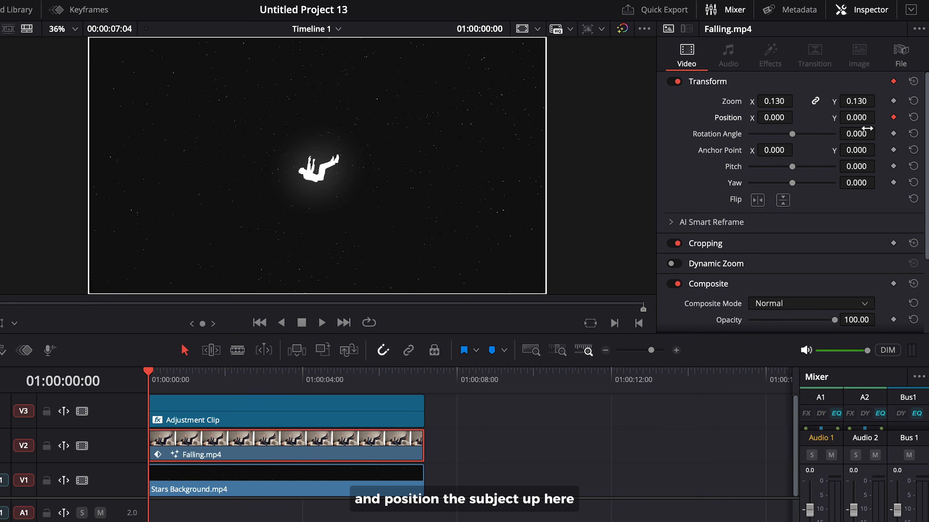
pyautogui.moveTo(857, 118); pyautogui.dragTo(603, 362)
# At the clip's end, 01:00:07:04, keyframe the Falling.mp4 Y position at -443 and play the fall from the start
pyautogui.moveTo(383, 379); pyautogui.dragTo(425, 378)
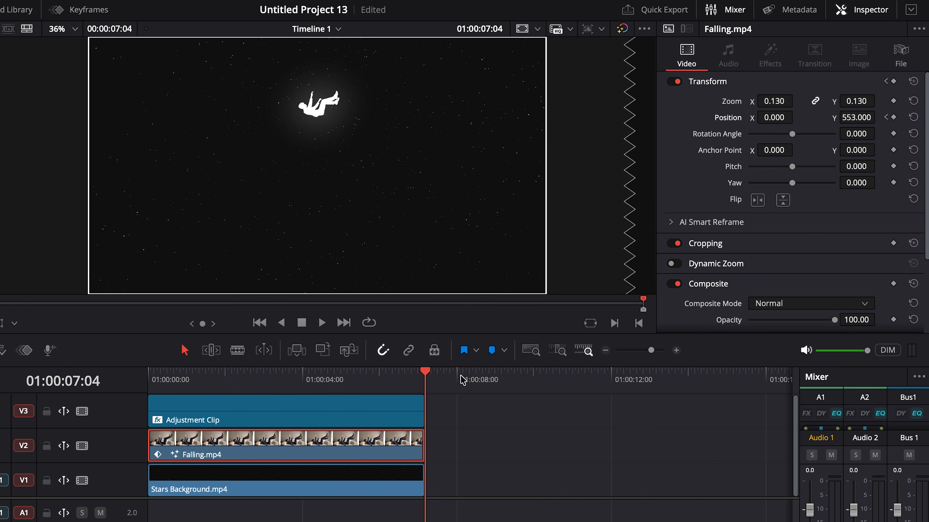
pyautogui.moveTo(859, 116); pyautogui.dragTo(220, 153)
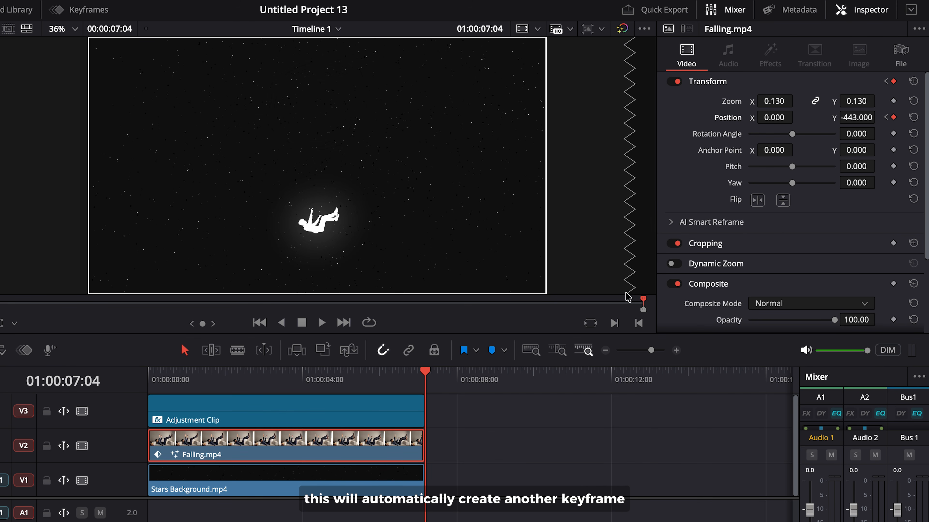
pyautogui.moveTo(425, 376); pyautogui.dragTo(151, 378)
pyautogui.press('space')
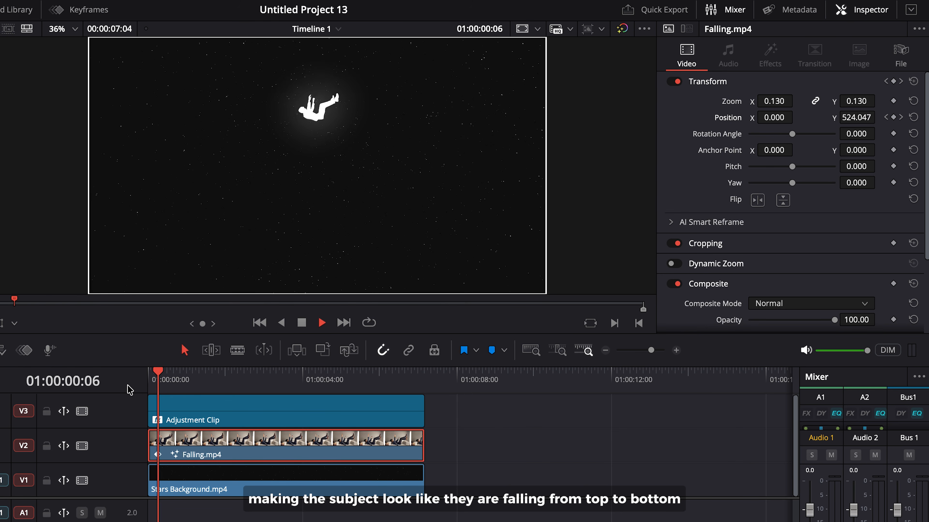